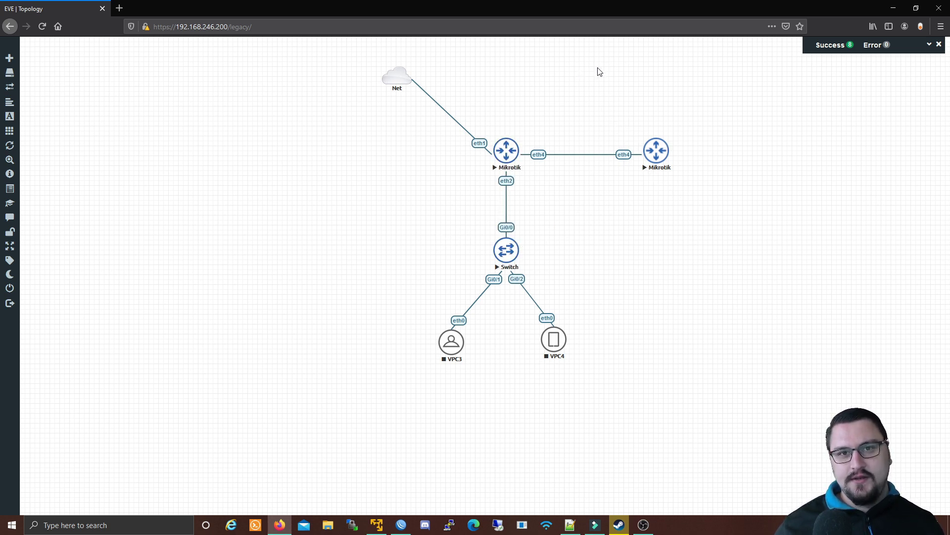
Reopen the add-object menu on empty canvas, showing Node, Network and Picture options
right_click(588, 76)
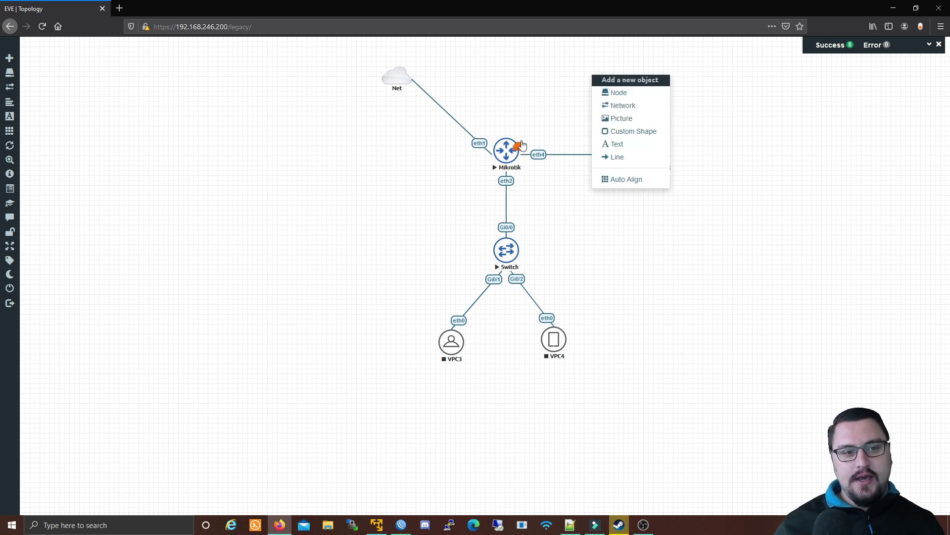
click(514, 149)
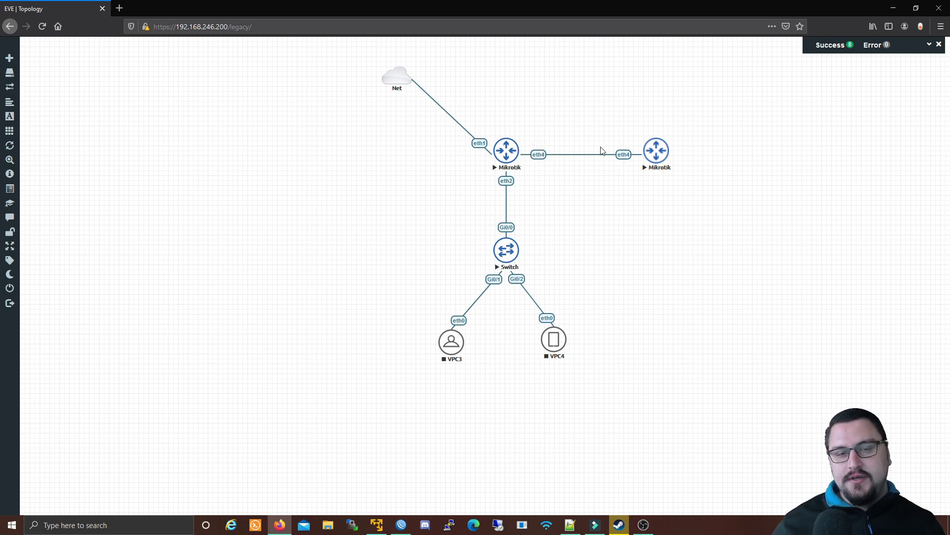
right_click(584, 95)
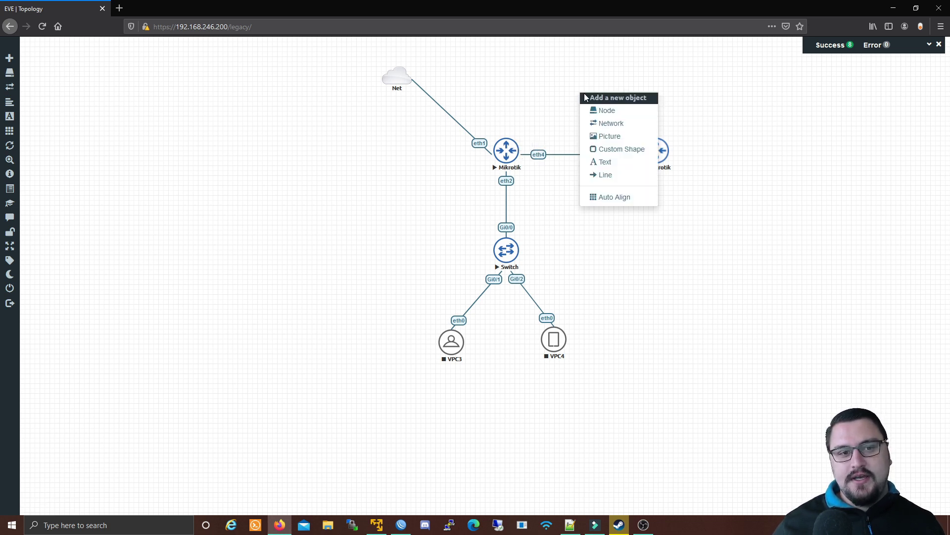
Add a node from the MikroTik RouterOS template, prefilling image mikrotik-chr-7.0beta8 and prefix Mikrotik
click(605, 110)
scroll(534, 250, down, 1)
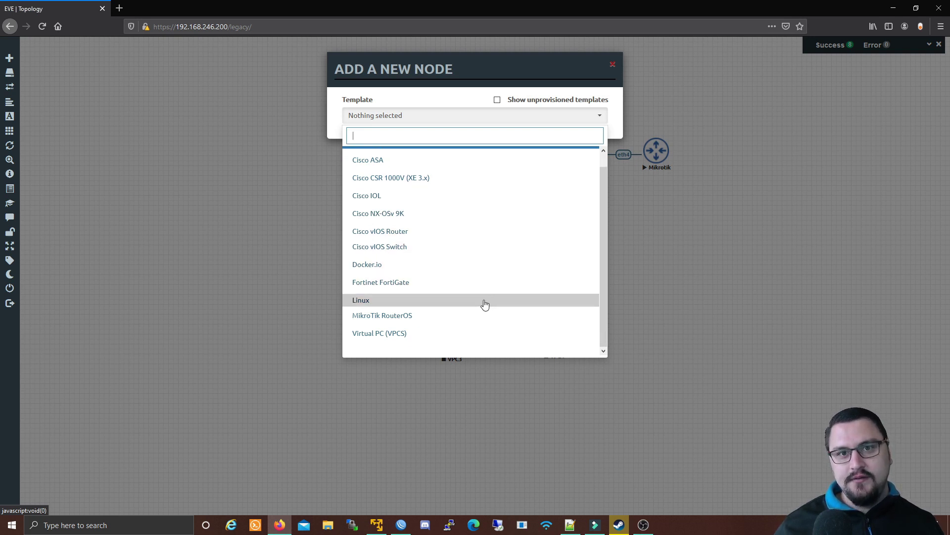
click(471, 315)
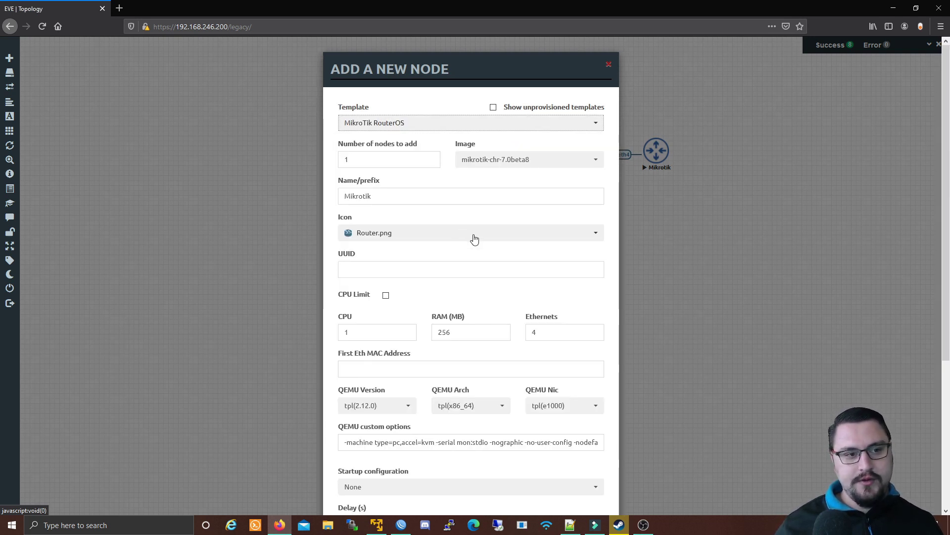
scroll(473, 240, down, 4)
scroll(426, 138, up, 3)
scroll(454, 234, up, 1)
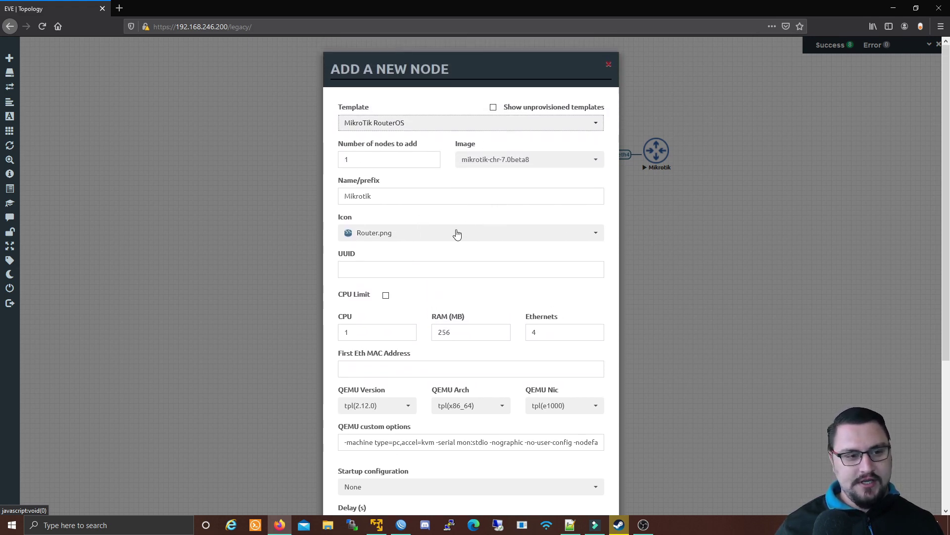
scroll(484, 178, down, 2)
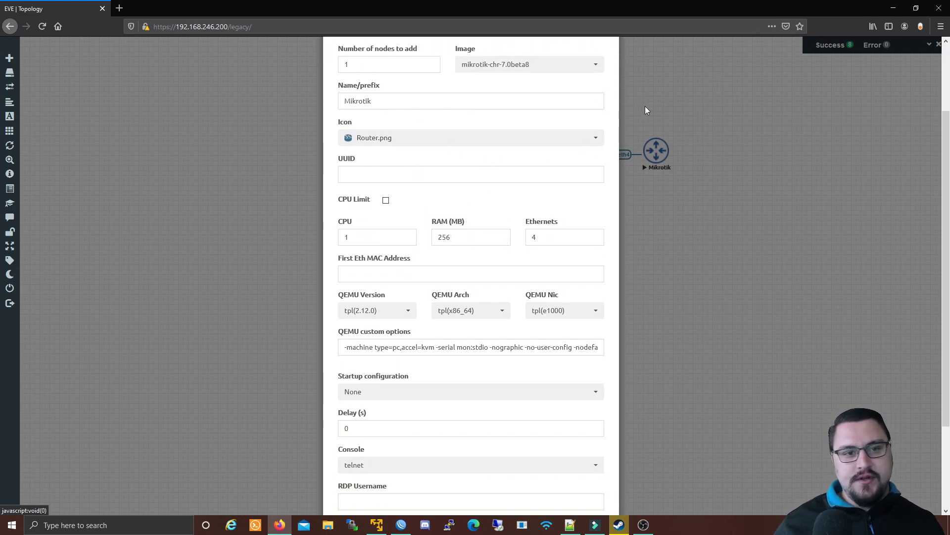
scroll(434, 221, down, 2)
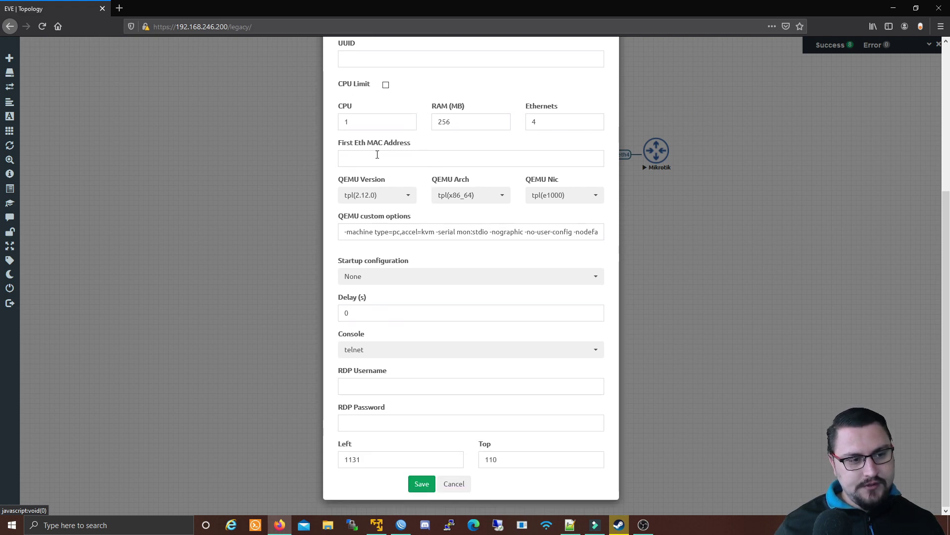
scroll(414, 240, up, 4)
Scroll the icon list down to the blue c_-series icons, leaving Router.png selected
scroll(425, 230, down, 3)
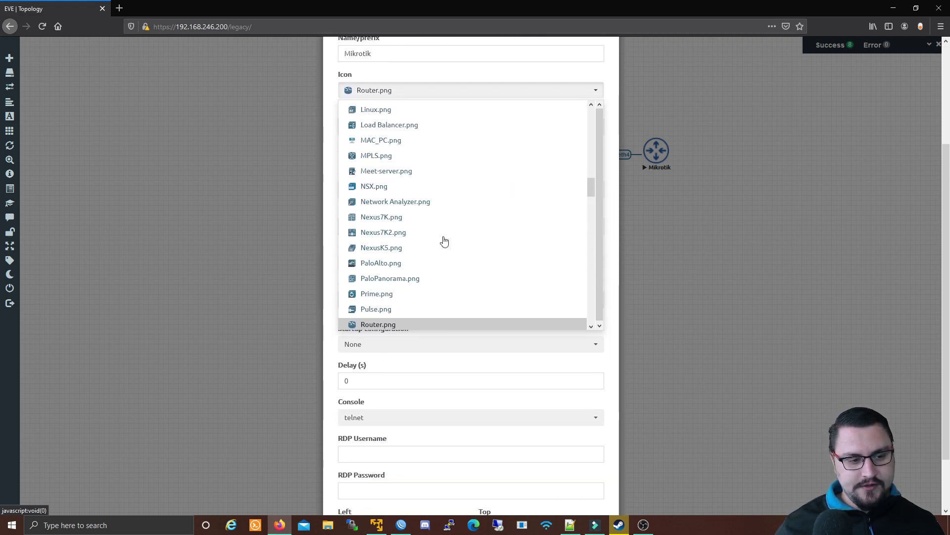
scroll(445, 239, down, 3)
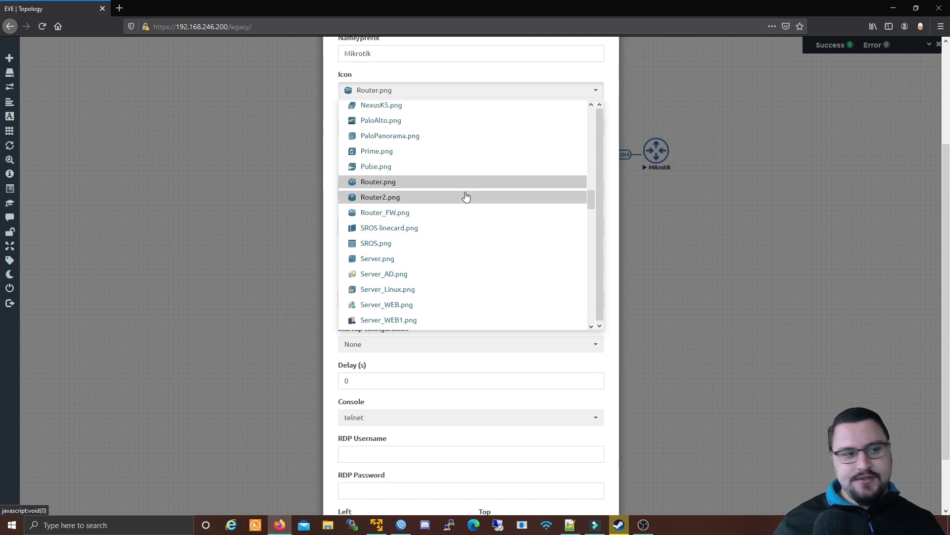
scroll(464, 194, down, 3)
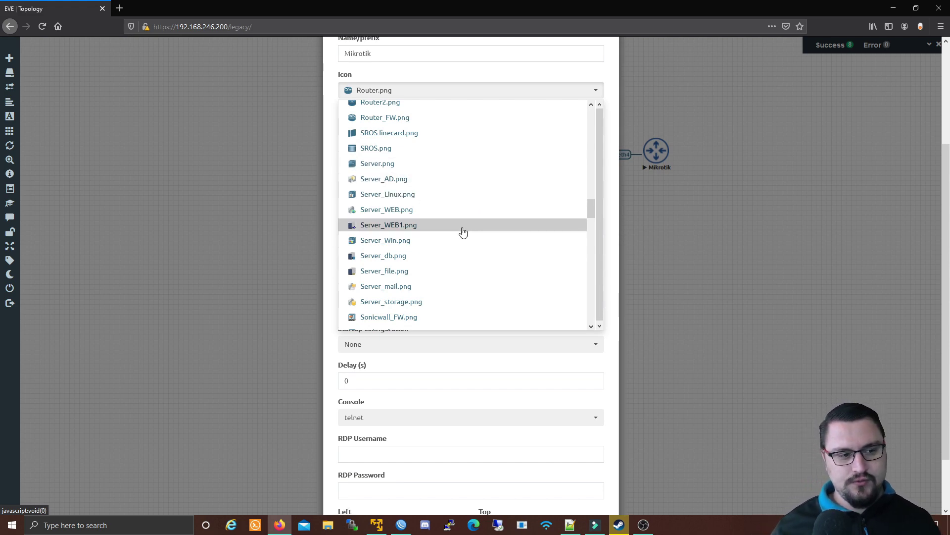
scroll(459, 225, up, 2)
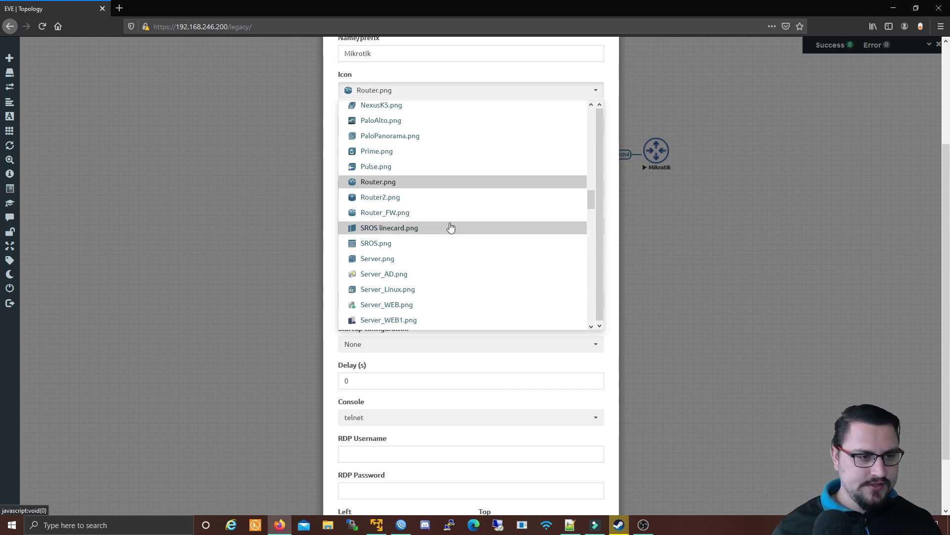
scroll(463, 229, up, 2)
scroll(457, 198, up, 2)
scroll(457, 208, down, 9)
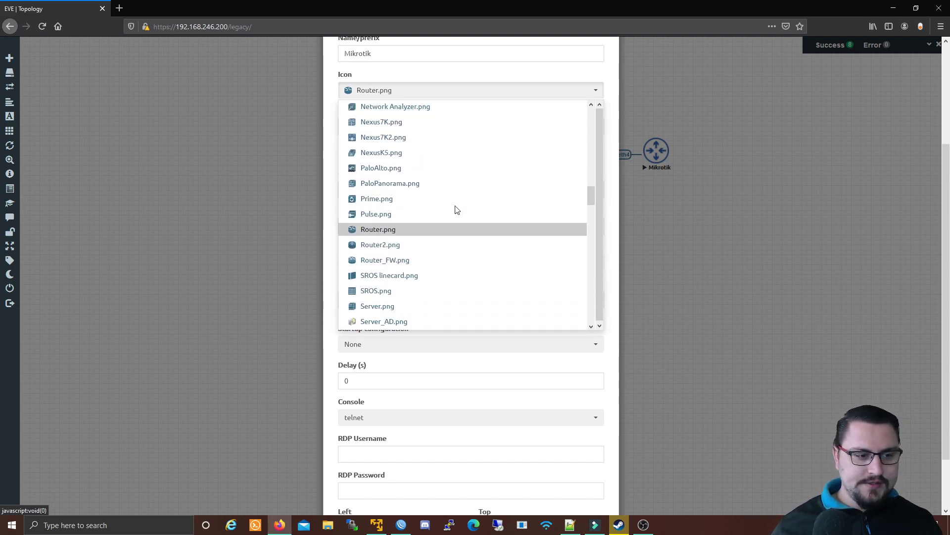
scroll(459, 214, down, 8)
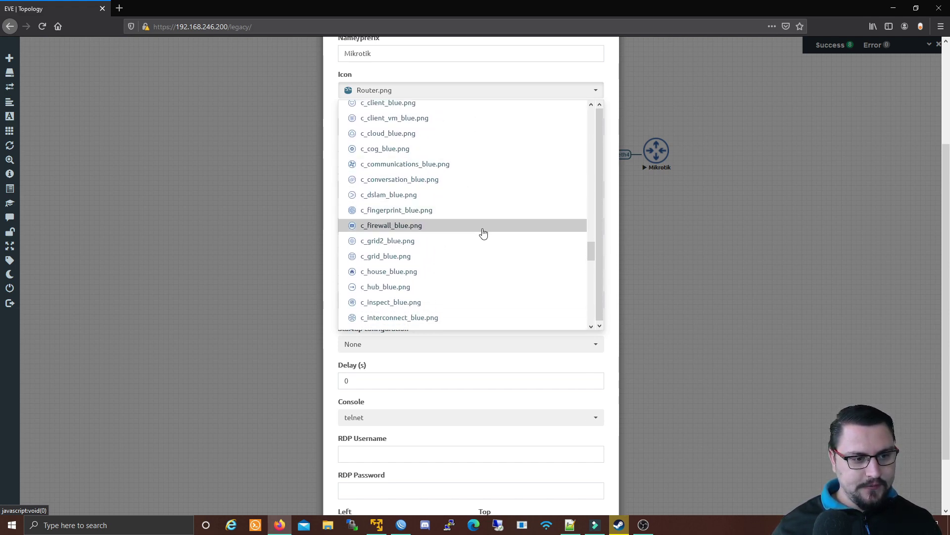
scroll(475, 248, down, 3)
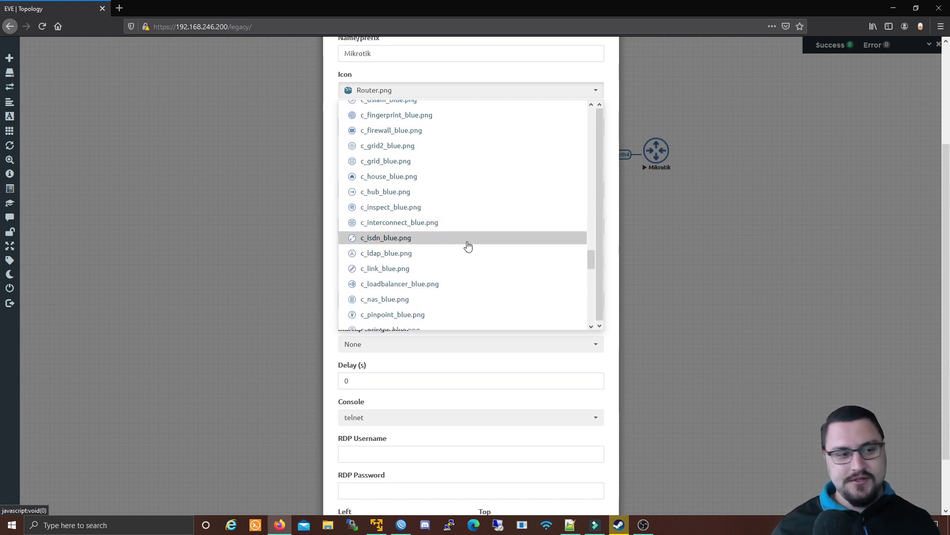
scroll(443, 228, down, 3)
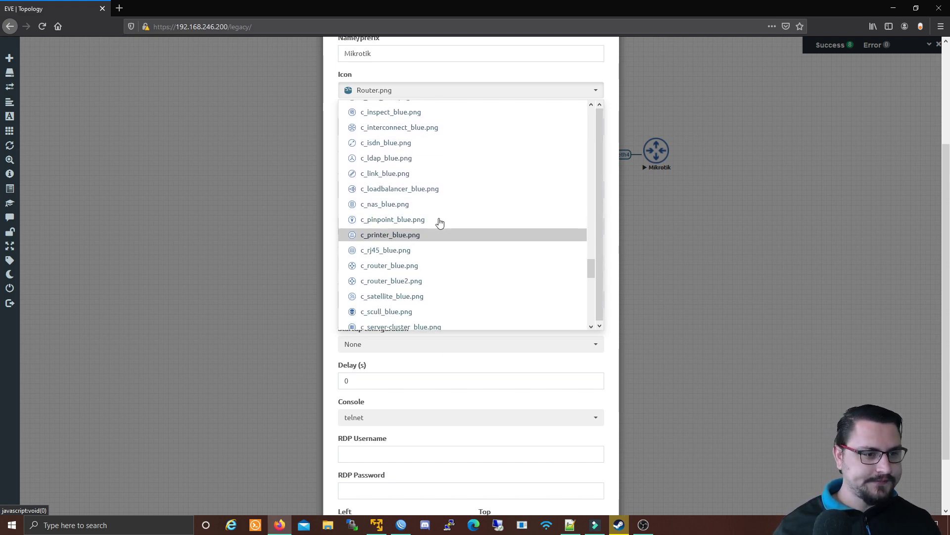
scroll(440, 224, down, 3)
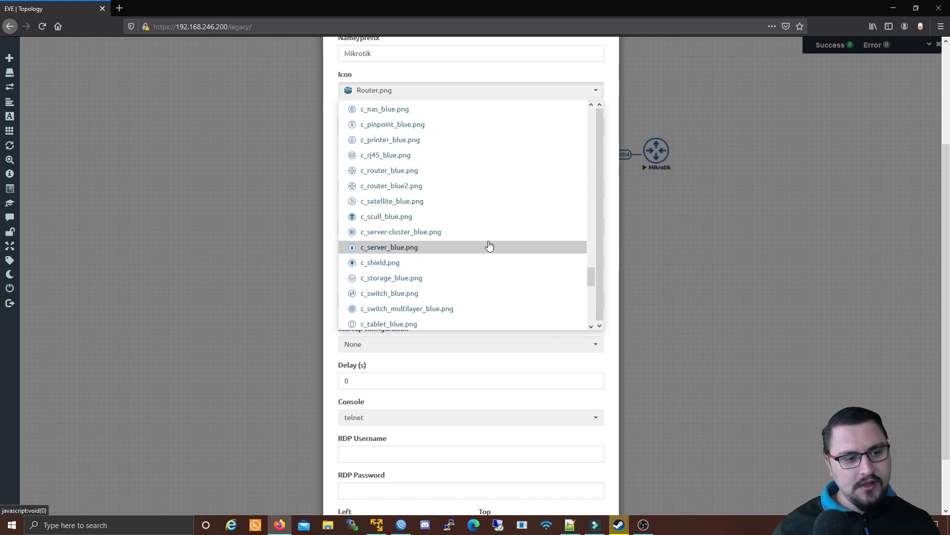
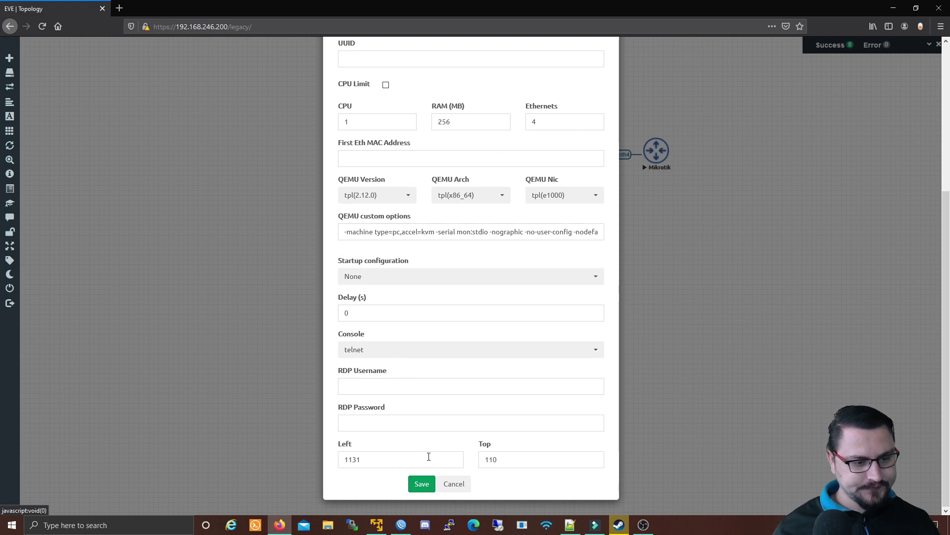
Save the third Mikrotik node and move it to the top of the canvas
click(422, 484)
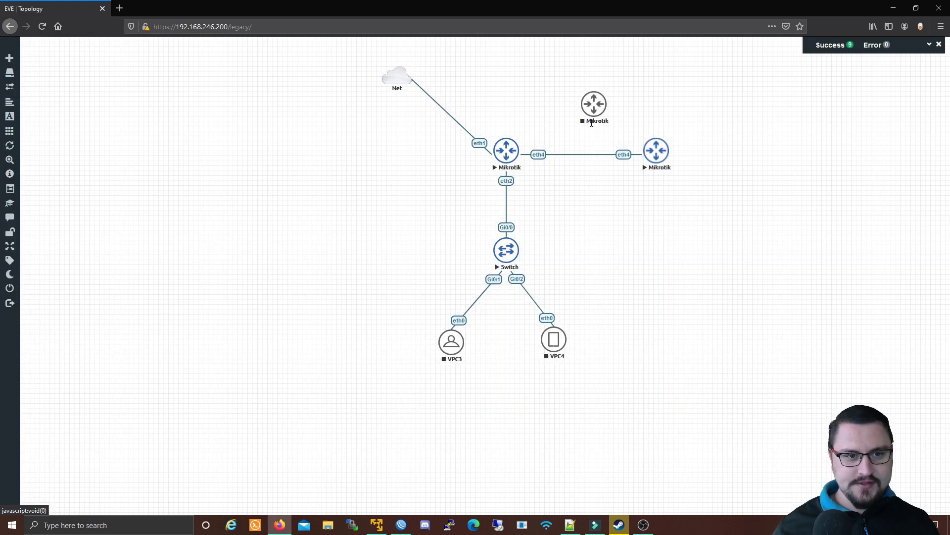
drag(601, 119, 587, 85)
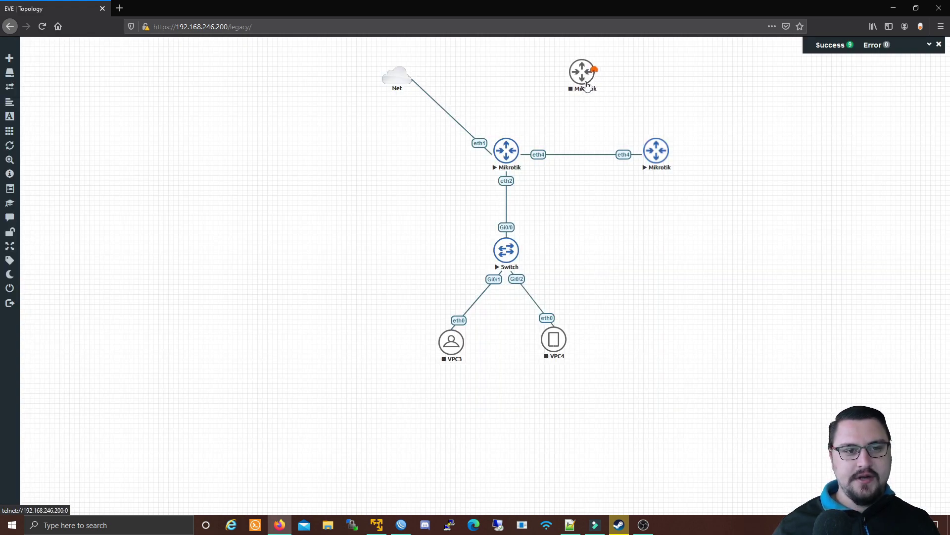
right_click(586, 85)
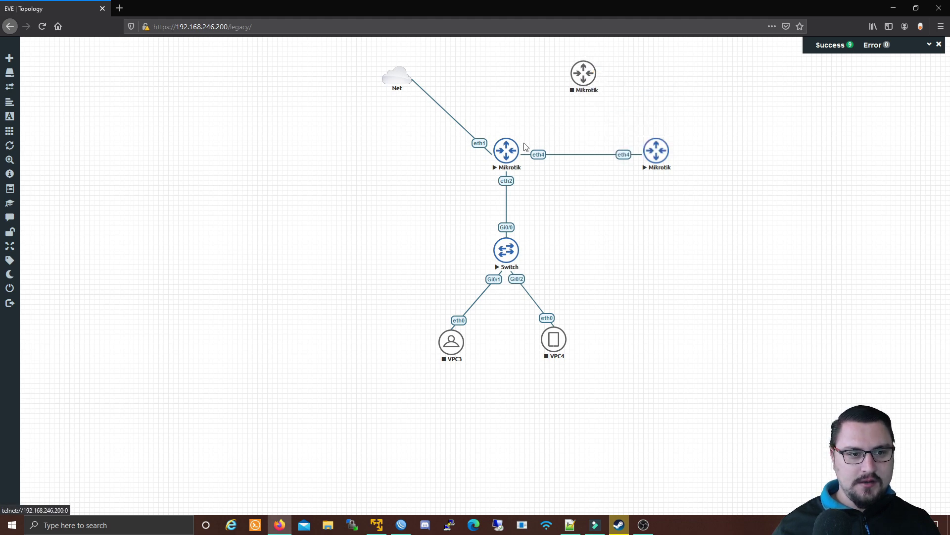
Cable the top Mikrotik to middle router eth3 and right router eth1, then start it
drag(515, 148, 585, 80)
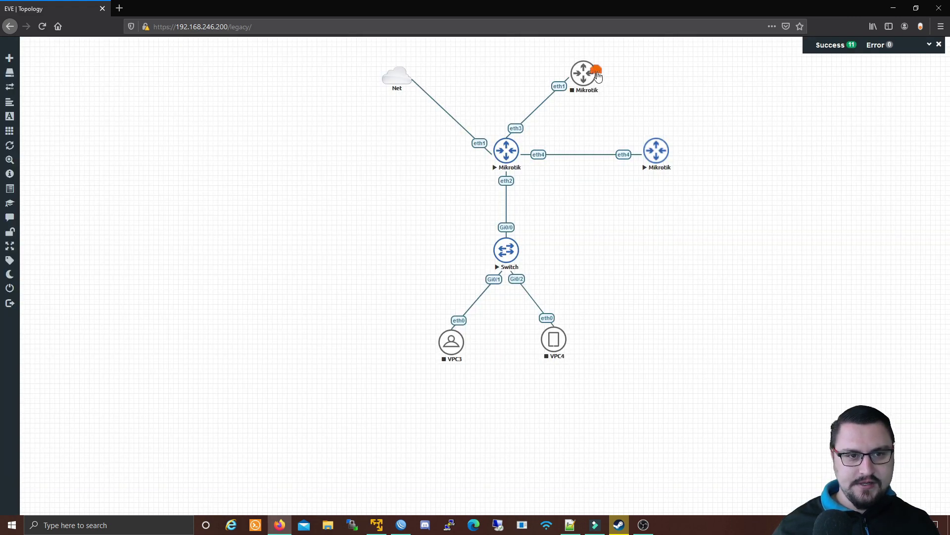
drag(598, 74, 656, 151)
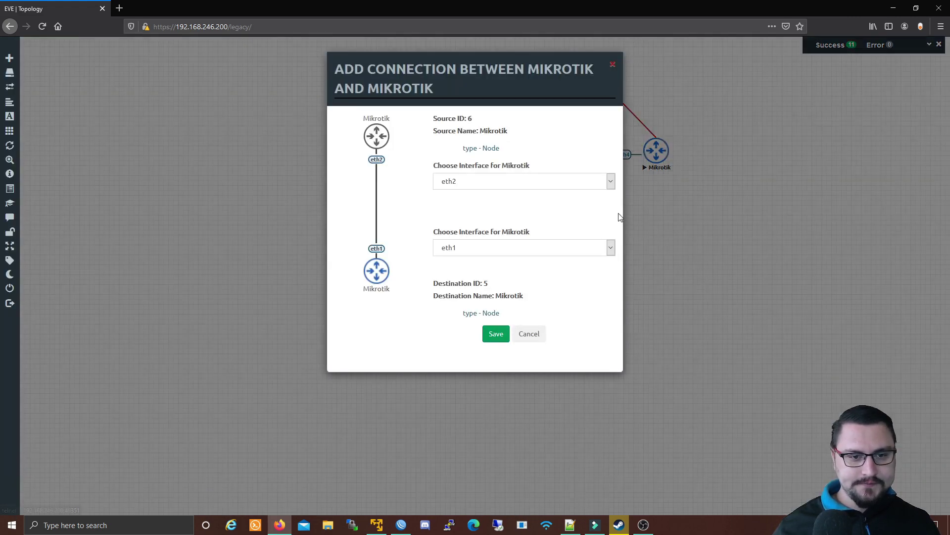
click(495, 335)
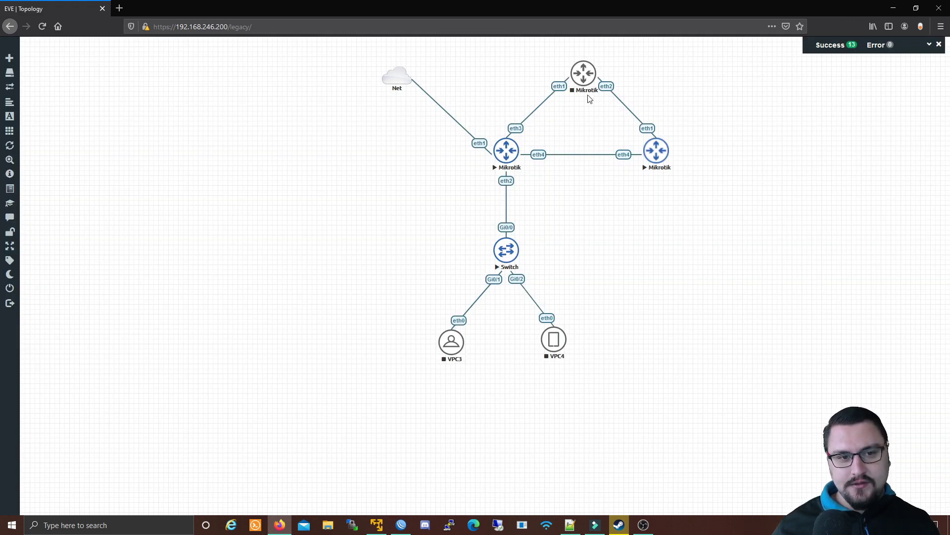
right_click(587, 84)
click(604, 97)
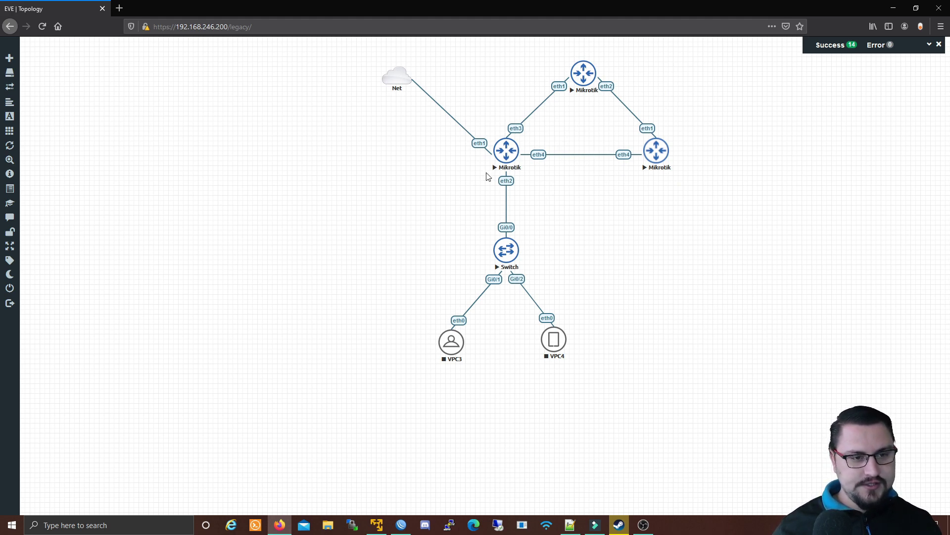
Bring the WinBox session to the front once the top router has booted
click(510, 158)
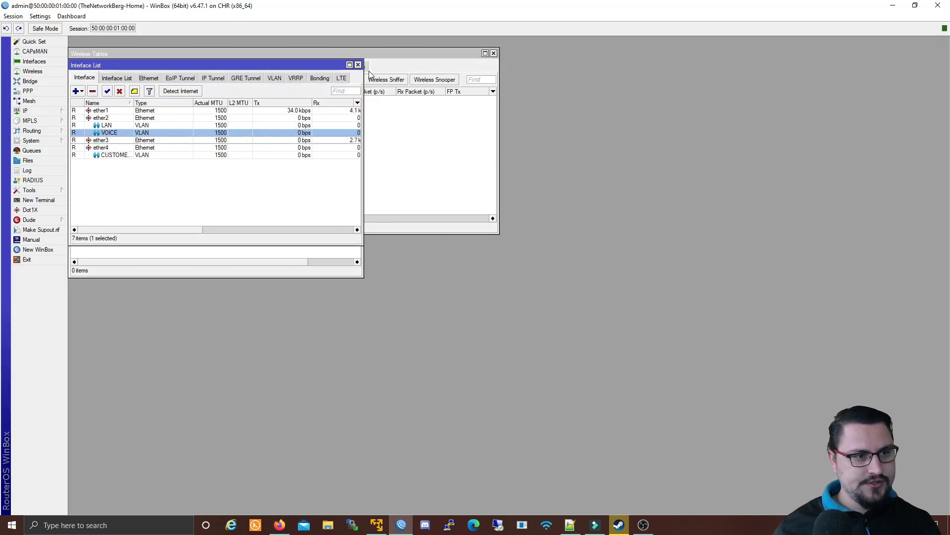
Close the Interface List, Wireless Tables and Dot1X windows
click(358, 65)
click(493, 53)
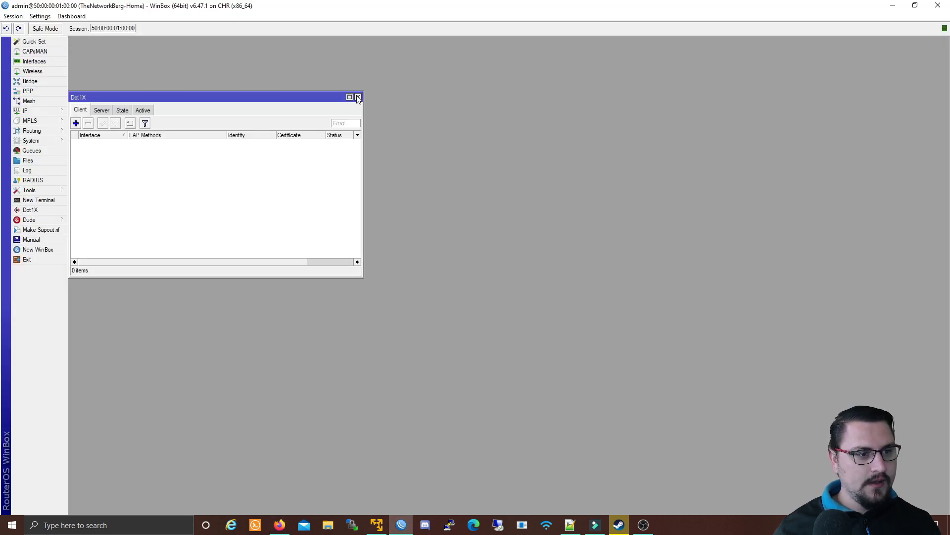
click(358, 98)
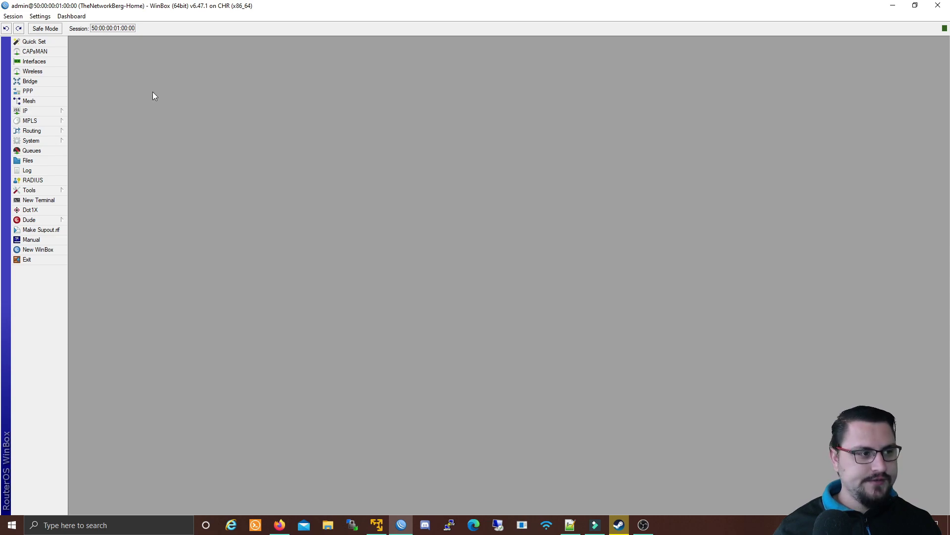
Start a new bridge from the Bridge tab of the Bridge window
click(47, 82)
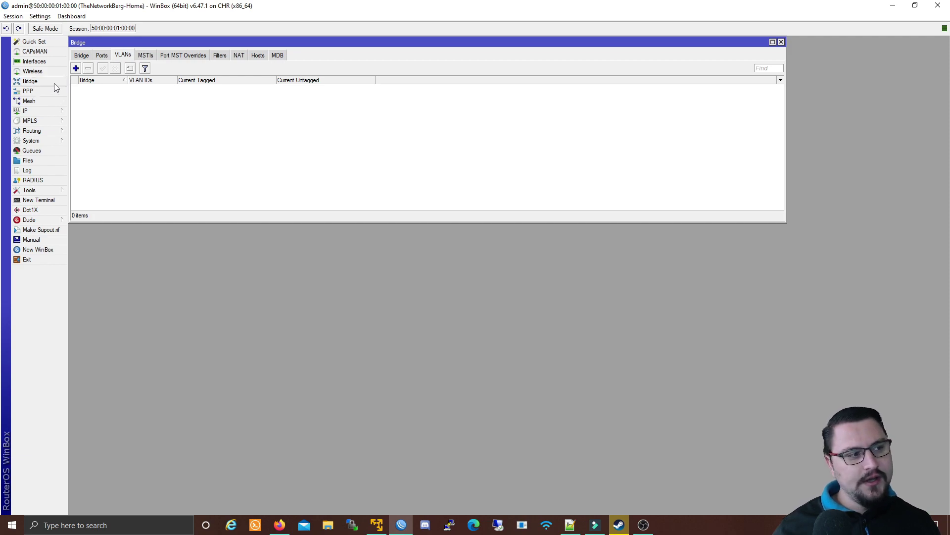
click(85, 56)
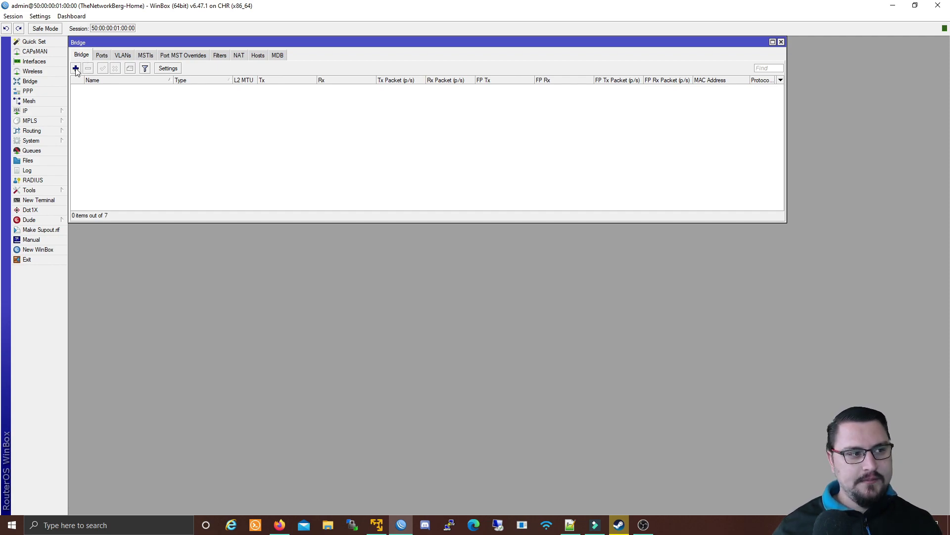
click(75, 68)
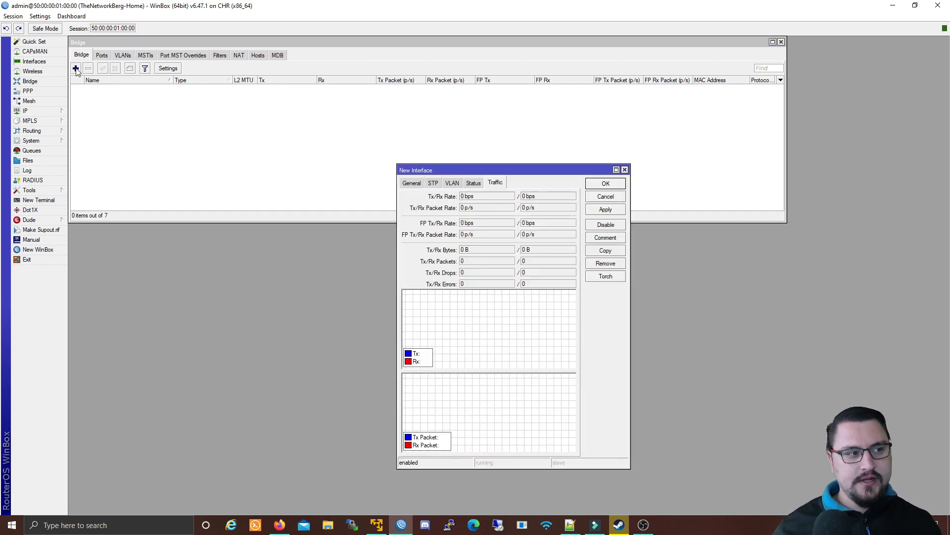
Name the new bridge BRIDGE_TO_ROUTERS and apply it
click(408, 183)
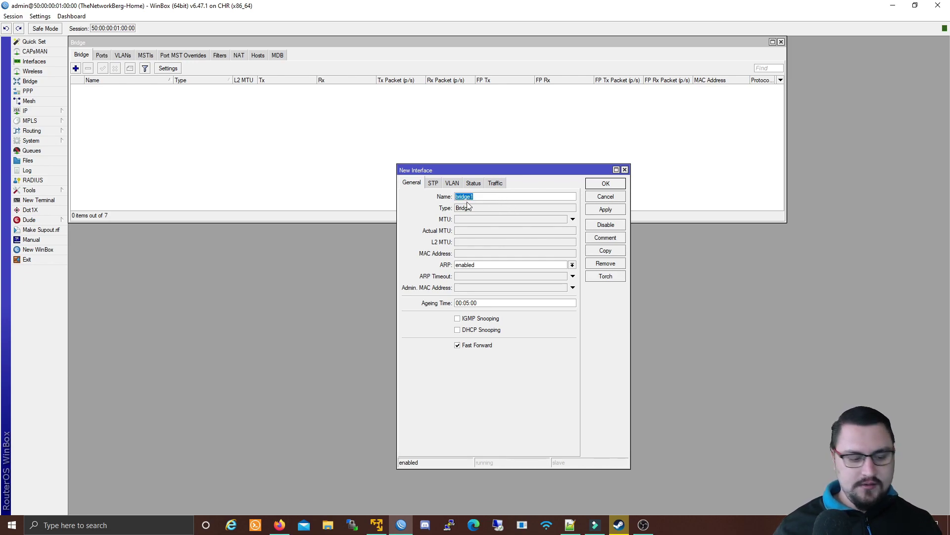
key(BackSpace)
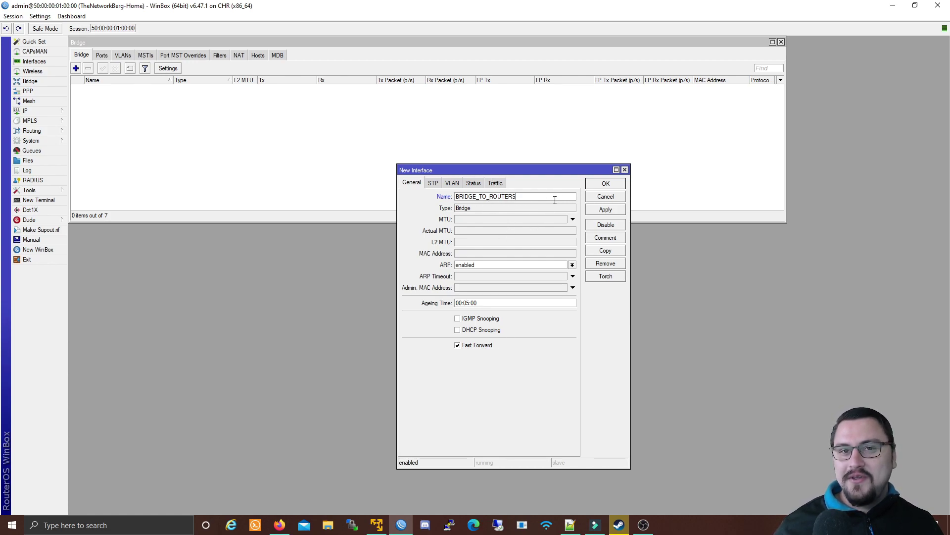
key(ctrl+a)
click(604, 210)
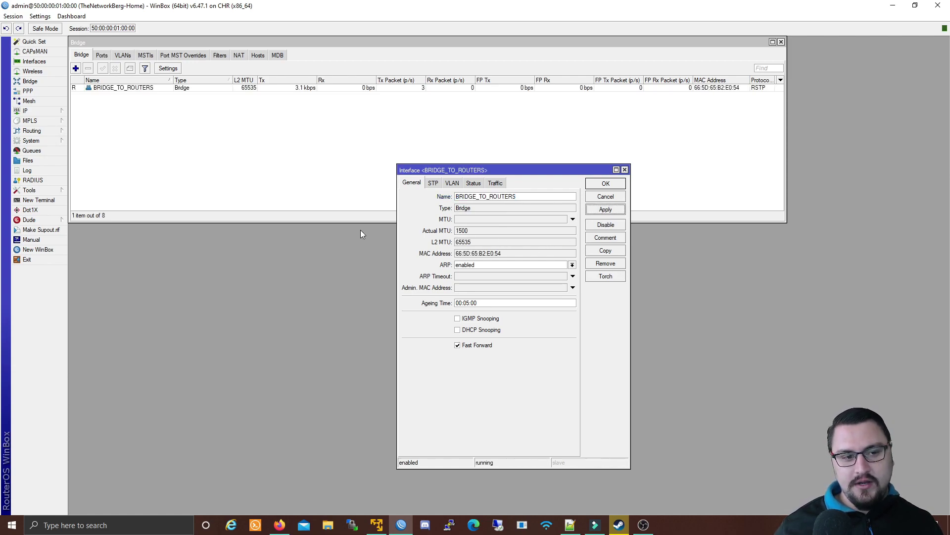
Review the bridge's MAC address, ageing time, STP and VLAN settings, then confirm with OK
drag(515, 256, 448, 257)
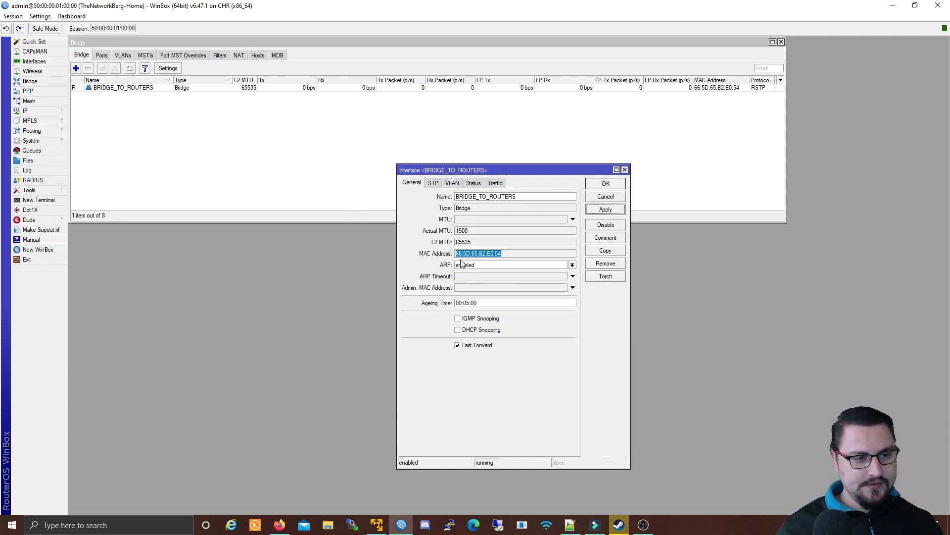
click(477, 303)
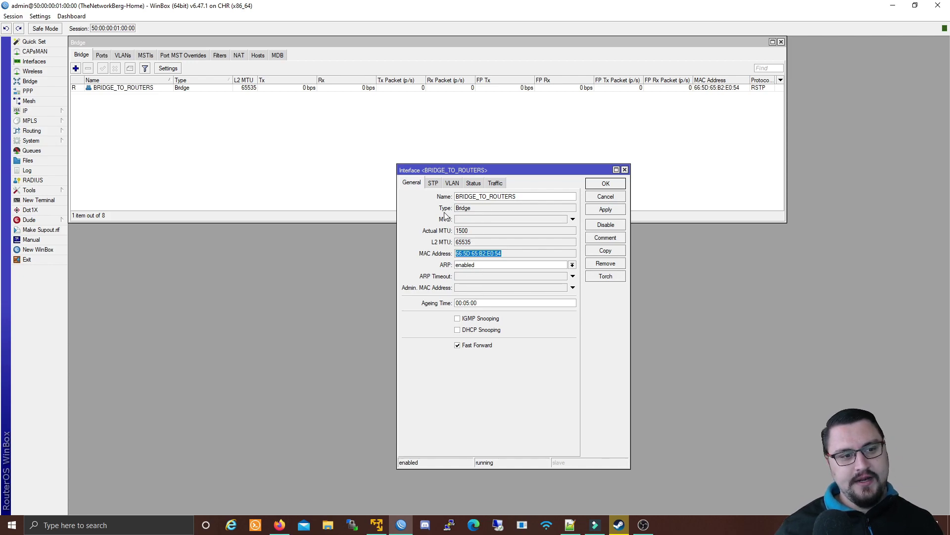
click(433, 184)
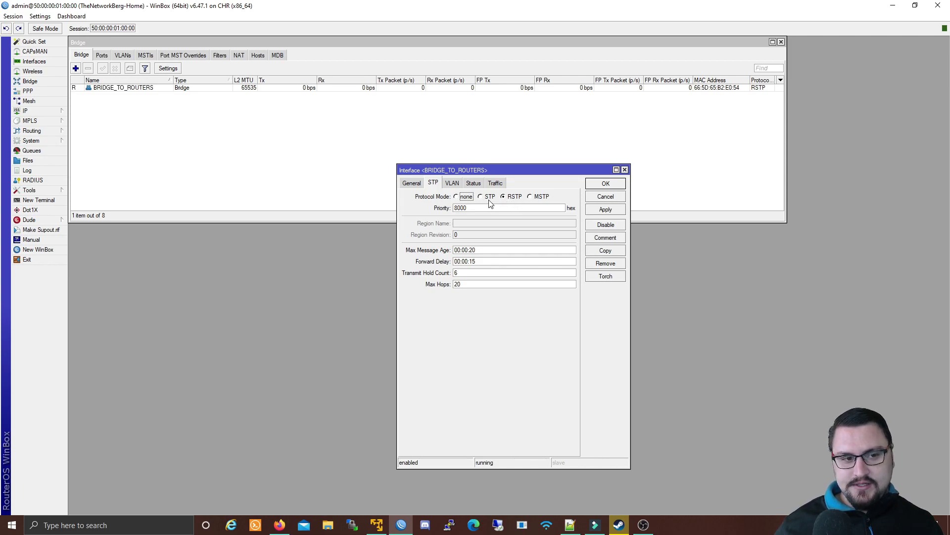
click(452, 184)
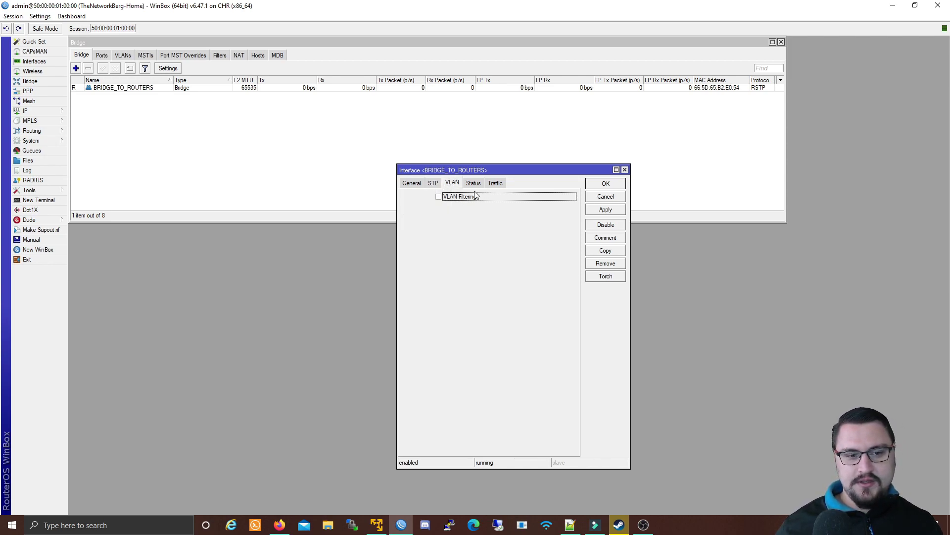
click(598, 211)
click(412, 184)
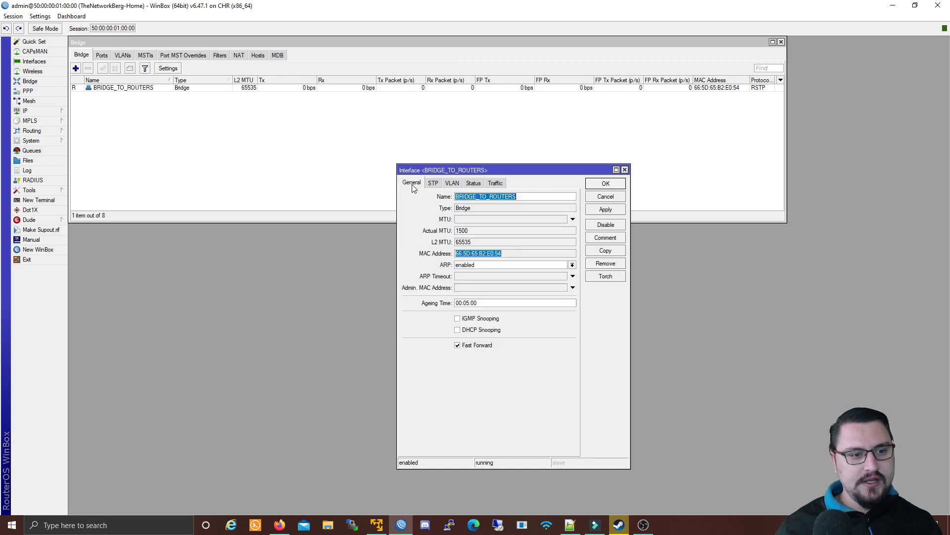
click(598, 184)
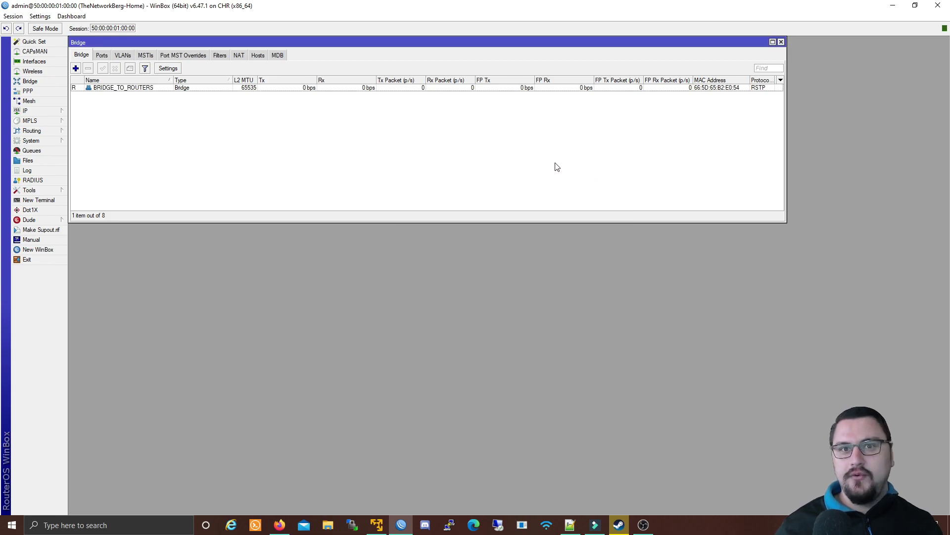
Place WinBox beside the topology and add ether3 as a port of BRIDGE_TO_ROUTERS
click(105, 58)
double_click(175, 14)
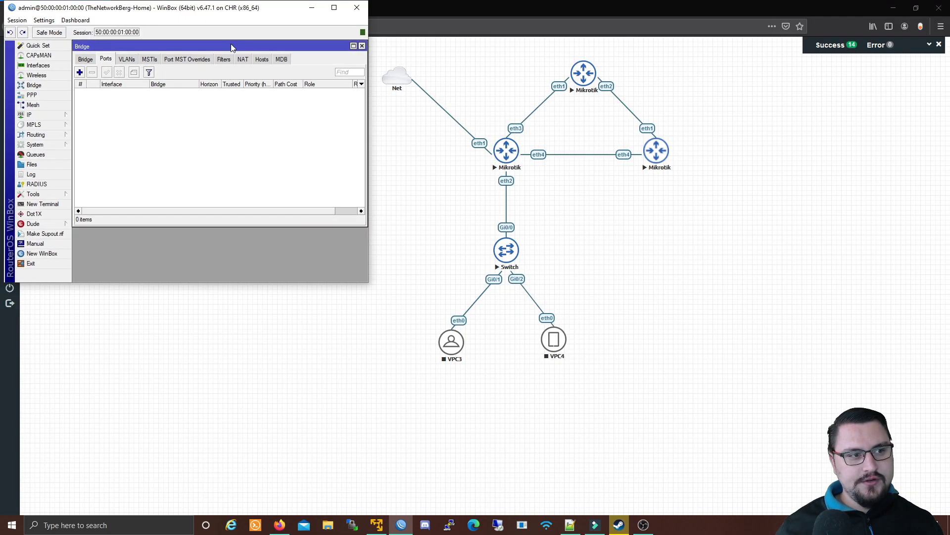
drag(206, 17, 273, 134)
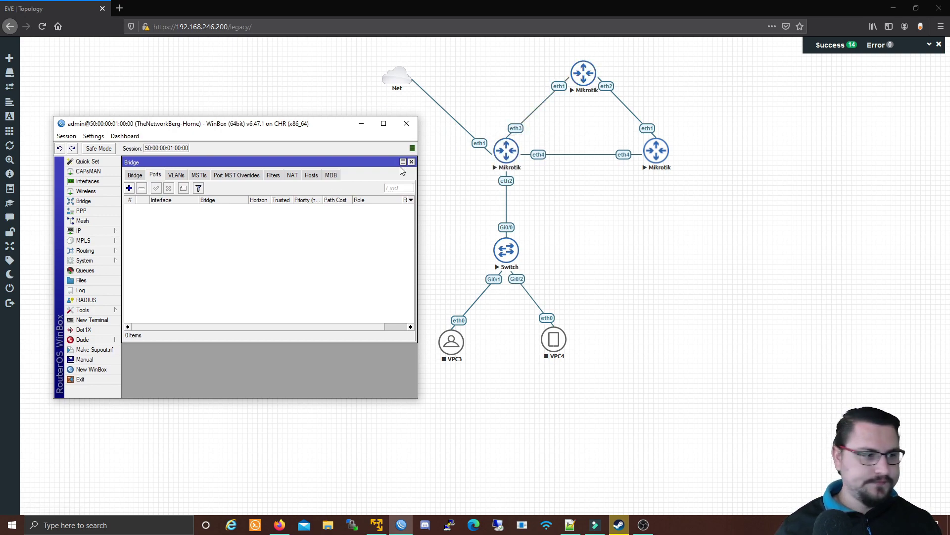
click(129, 188)
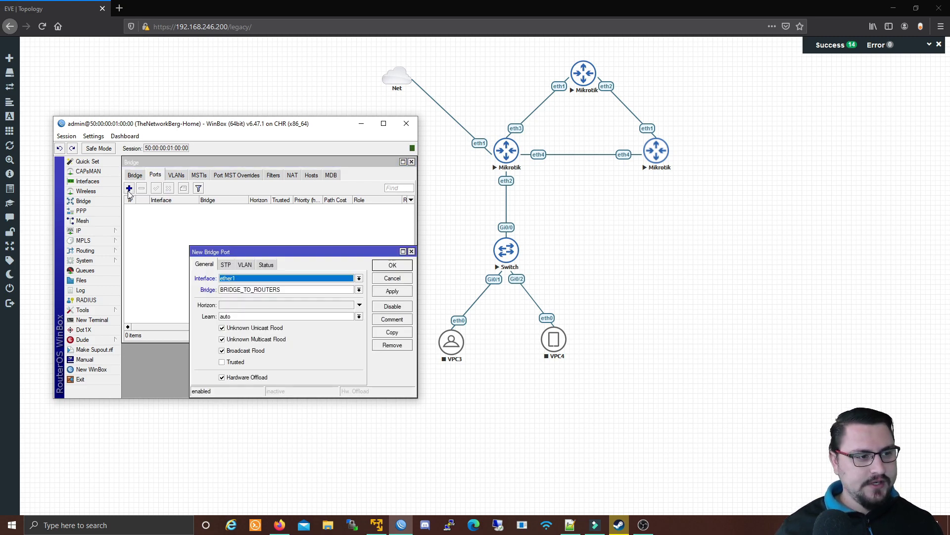
click(264, 280)
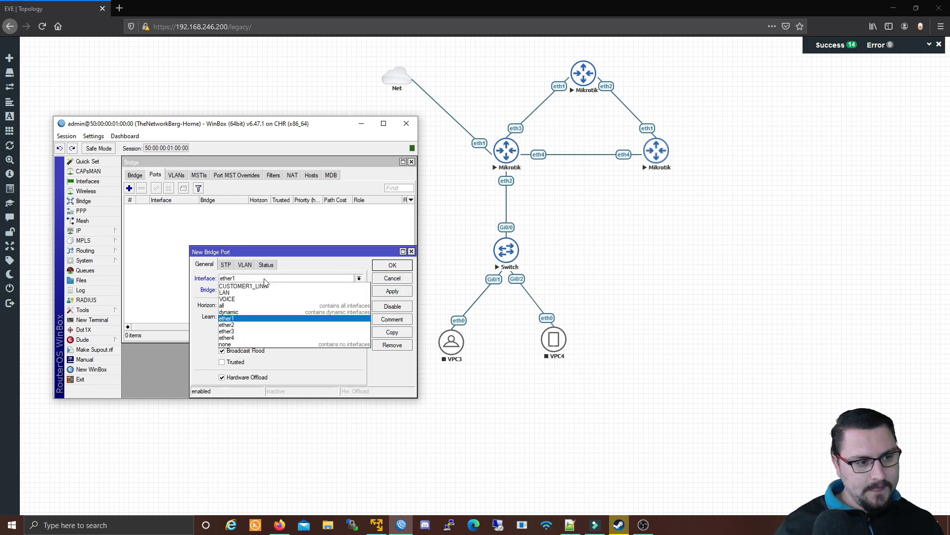
click(275, 331)
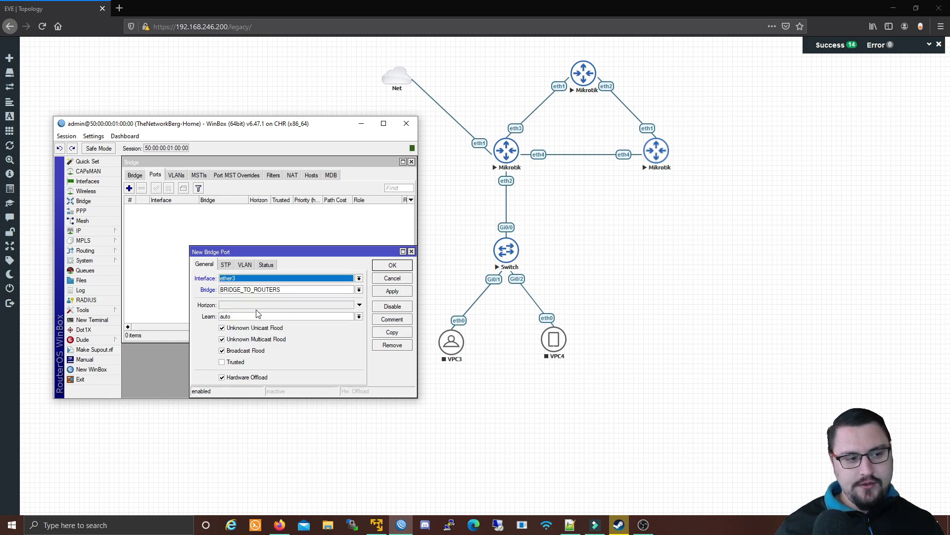
click(238, 292)
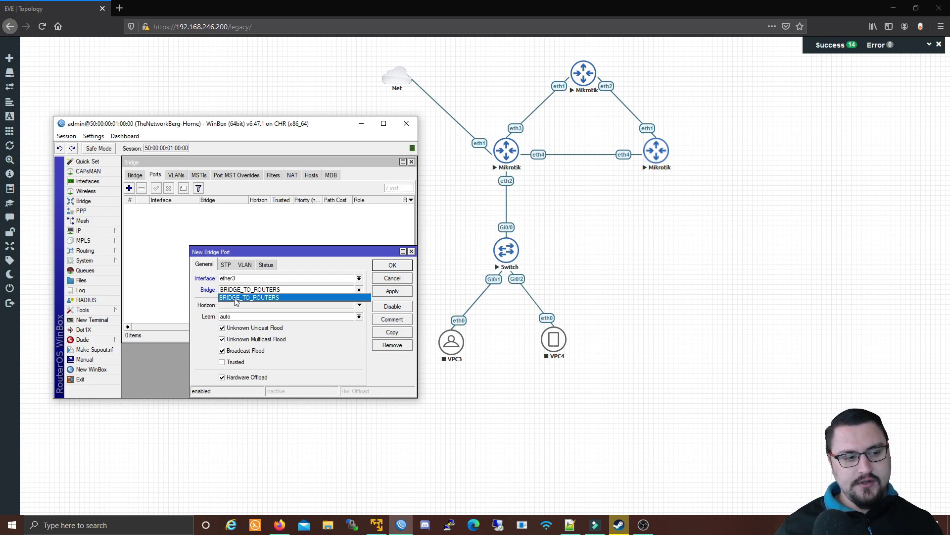
click(242, 299)
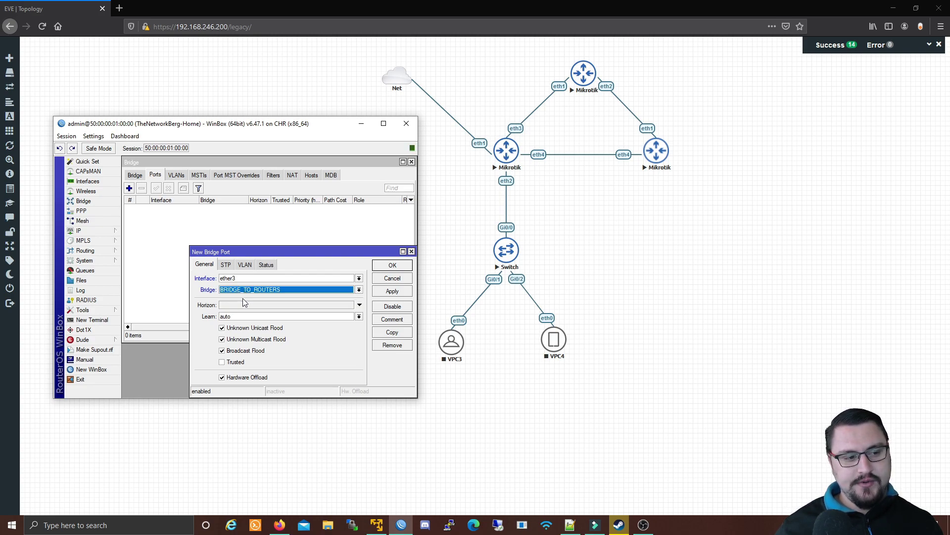
click(392, 296)
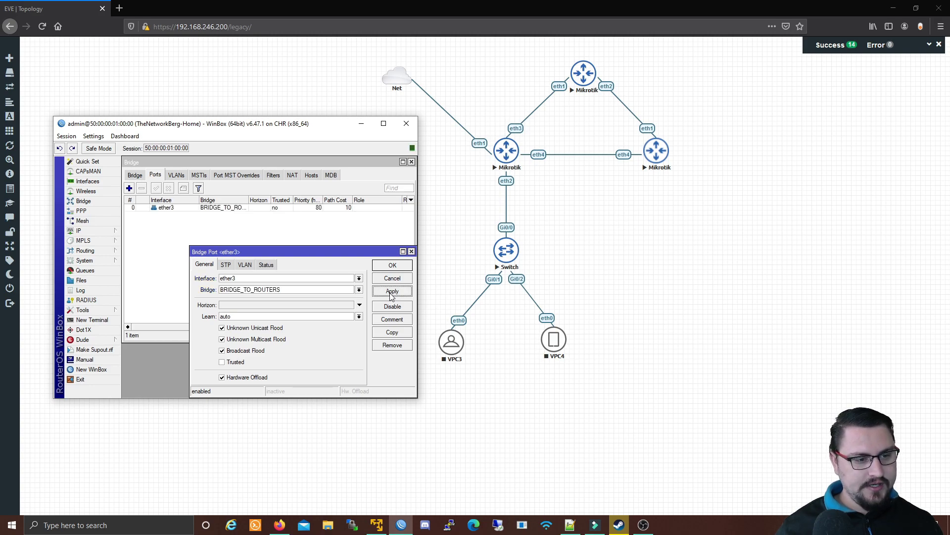
click(385, 268)
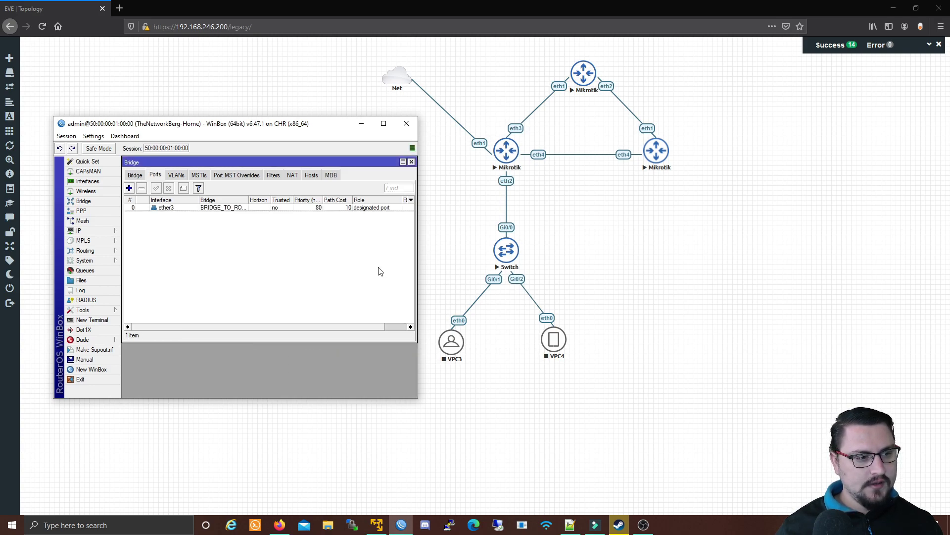
Add ether4 as a second port of BRIDGE_TO_ROUTERS
click(129, 188)
click(243, 280)
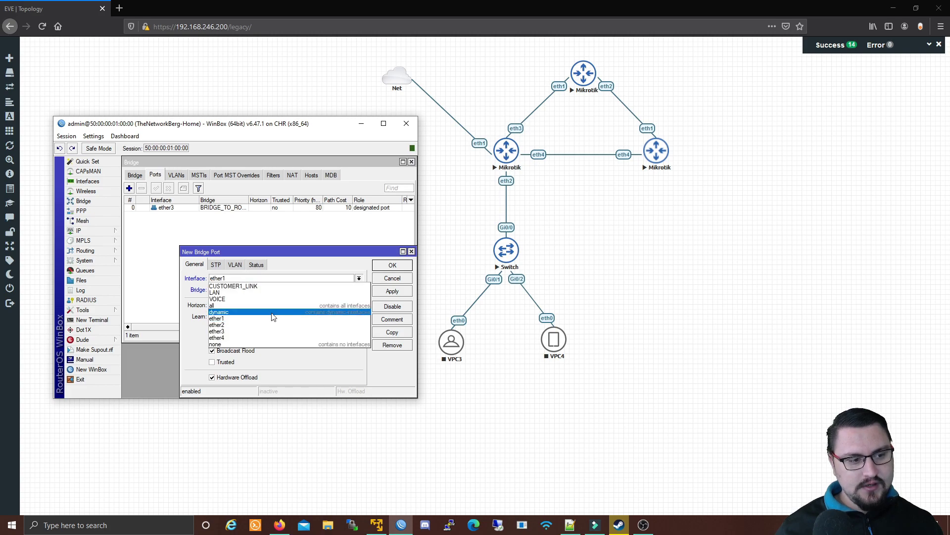
click(256, 340)
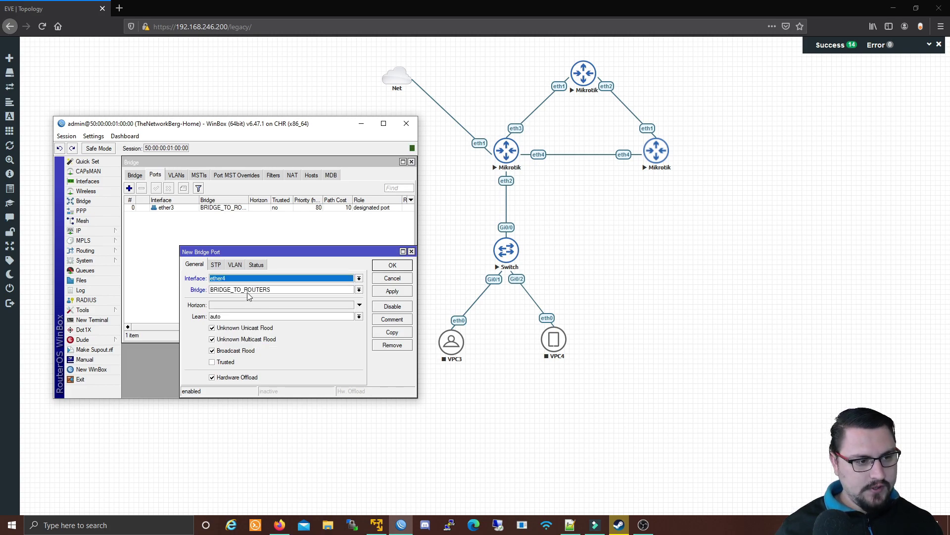
click(392, 291)
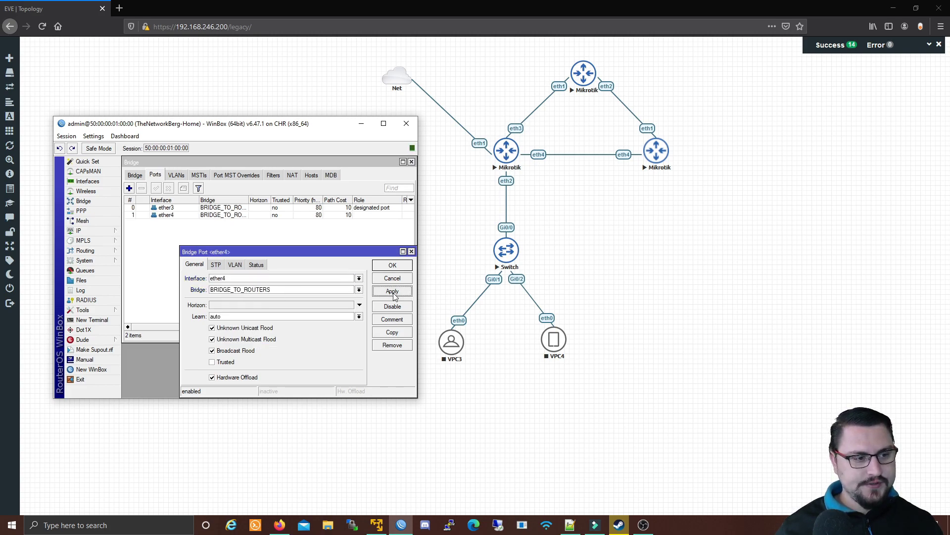
click(394, 266)
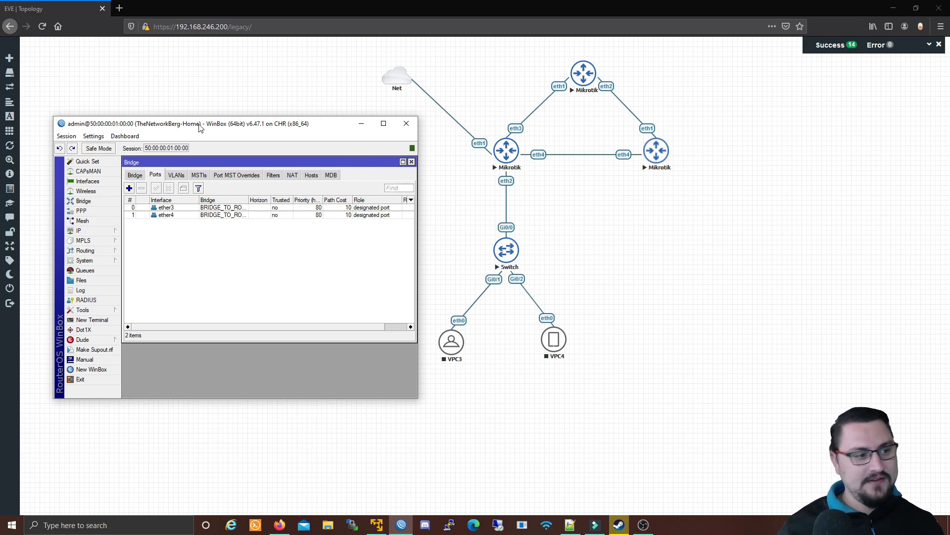
Check the bridge and port lists, then go to IP > Addresses
click(133, 175)
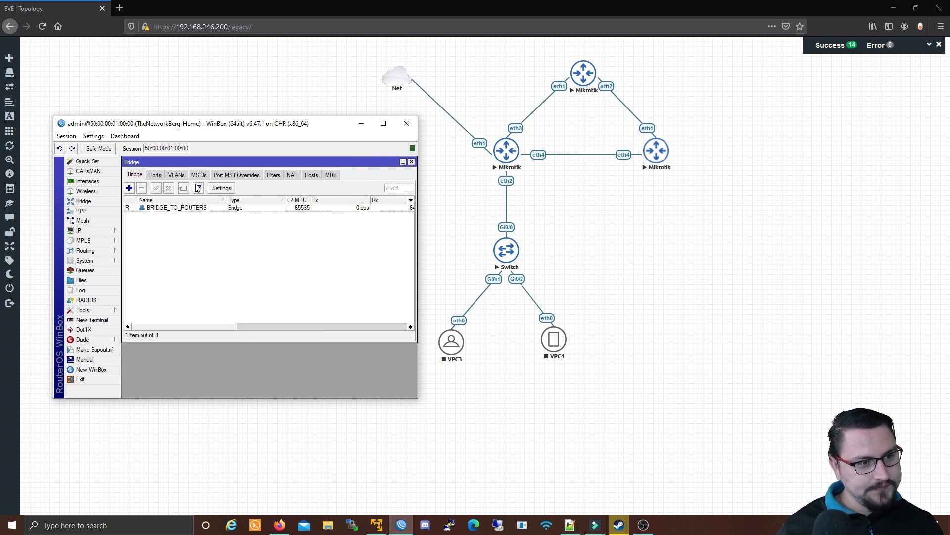
click(157, 177)
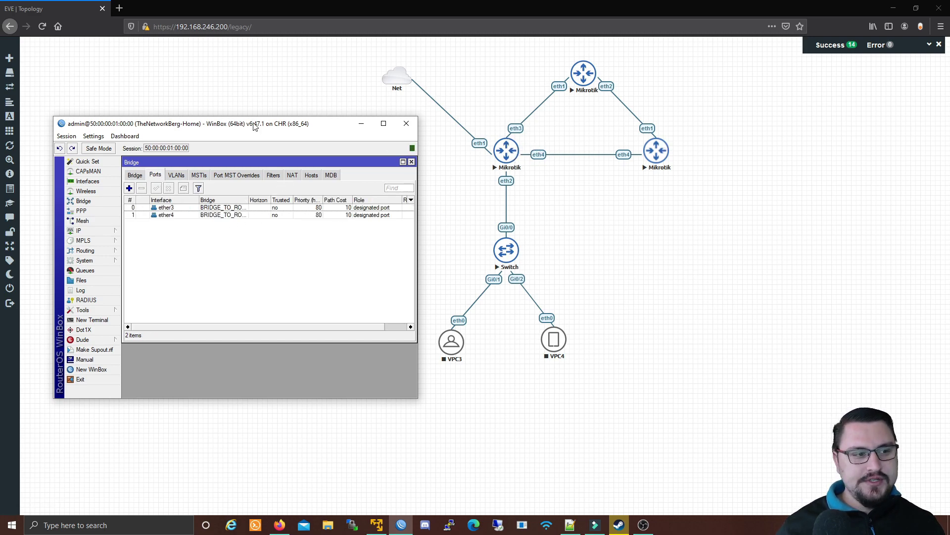
drag(256, 127, 271, 151)
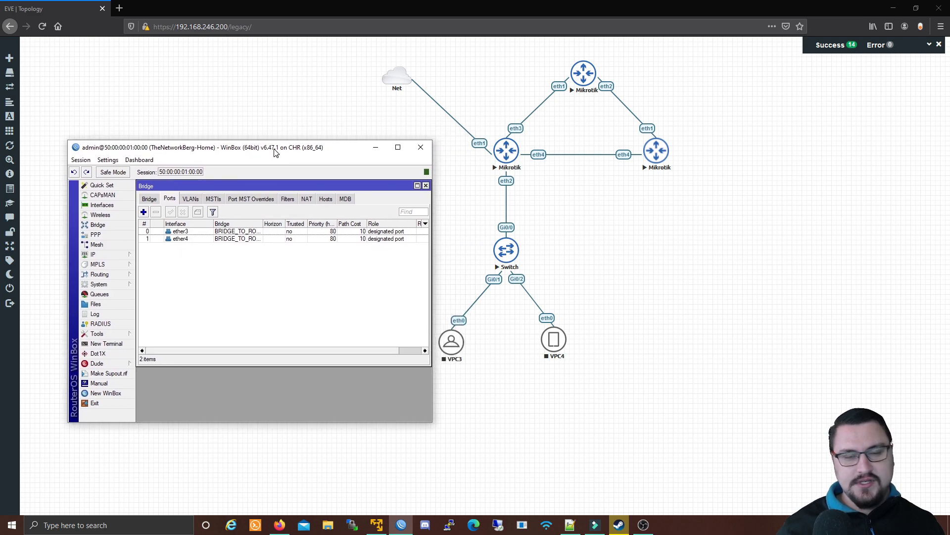
click(124, 254)
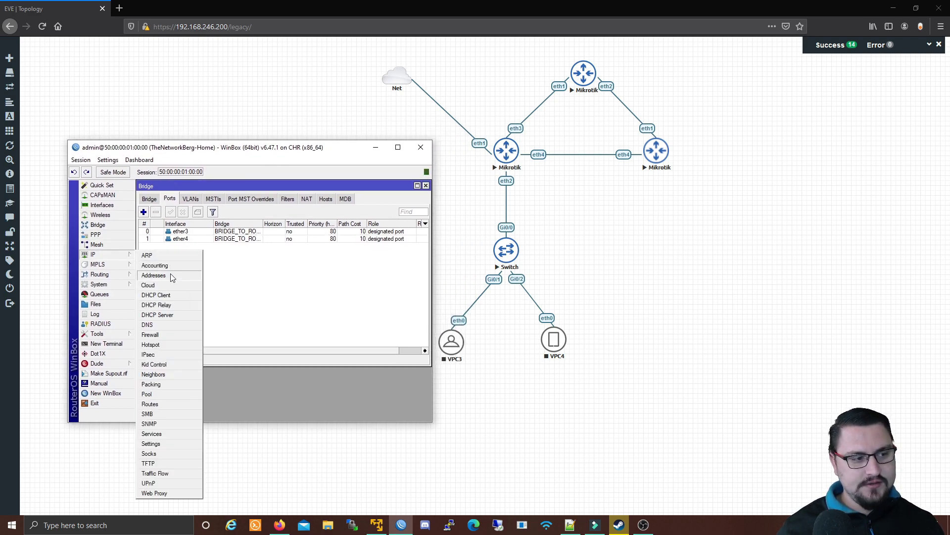
click(172, 275)
Add address 10.0.0.1/29 on interface BRIDGE_TO_ROUTERS and confirm it
click(275, 268)
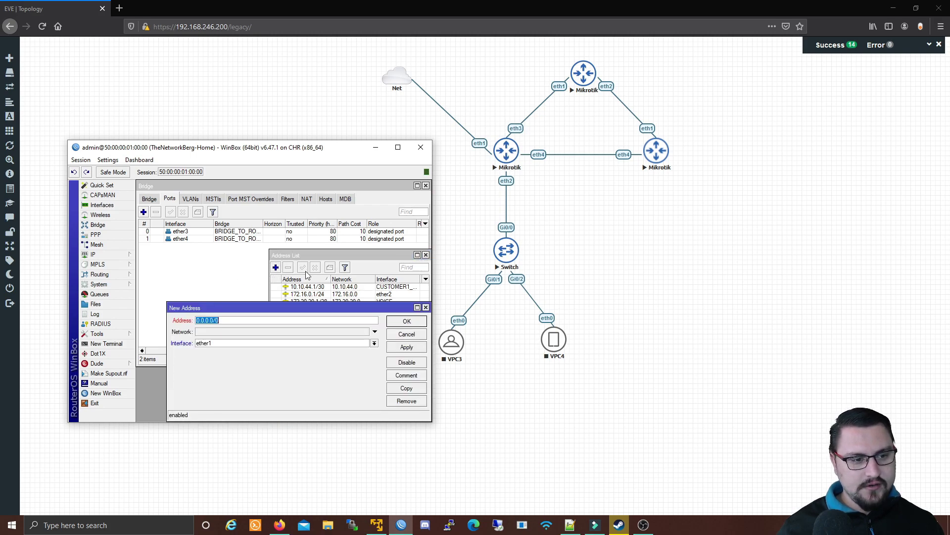
text(10.)
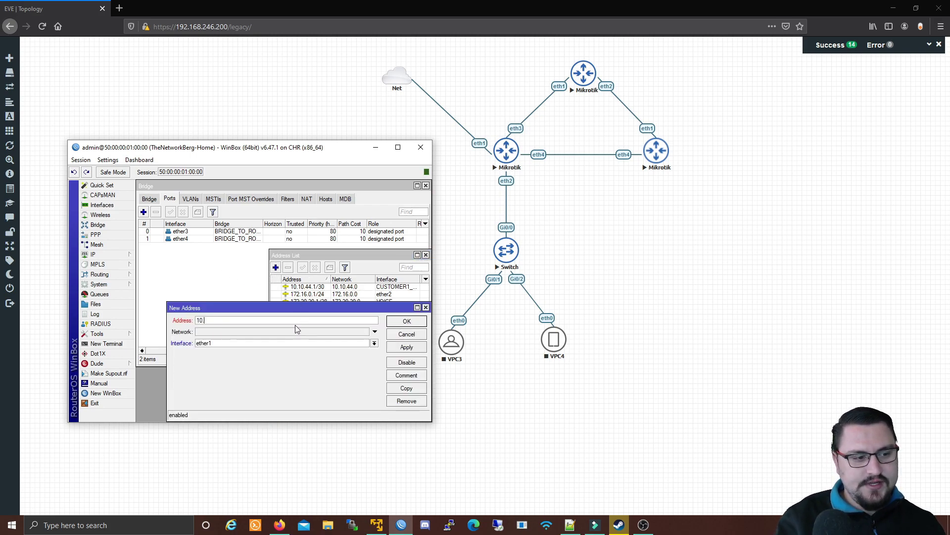
text(0.0.1/29)
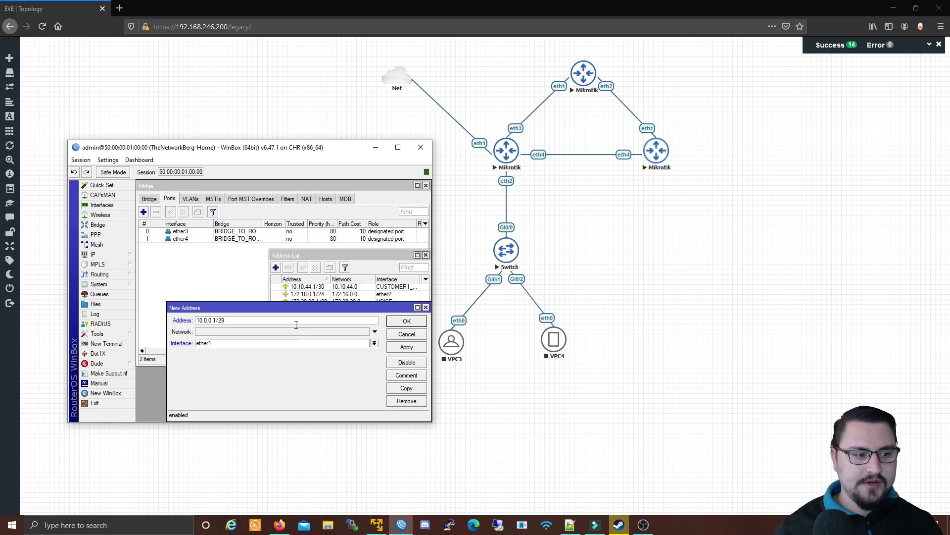
click(243, 344)
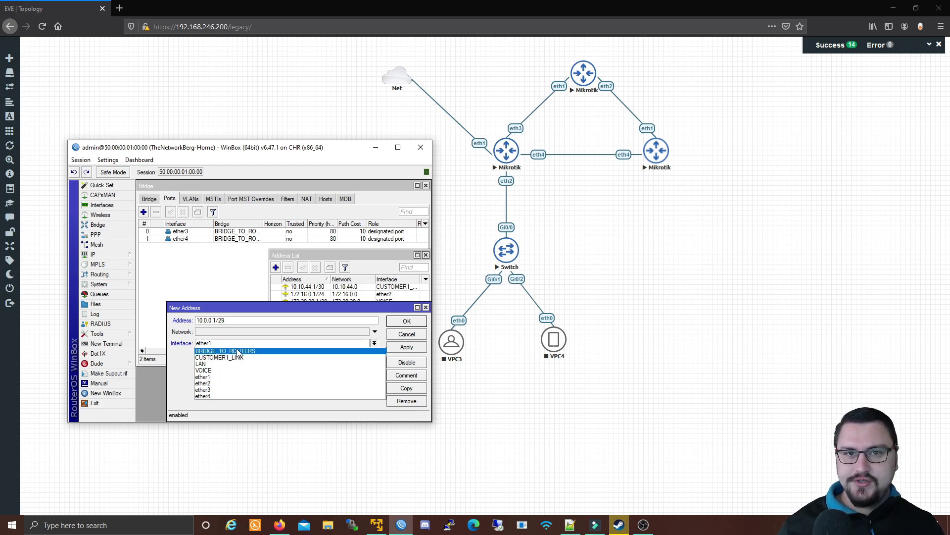
click(238, 351)
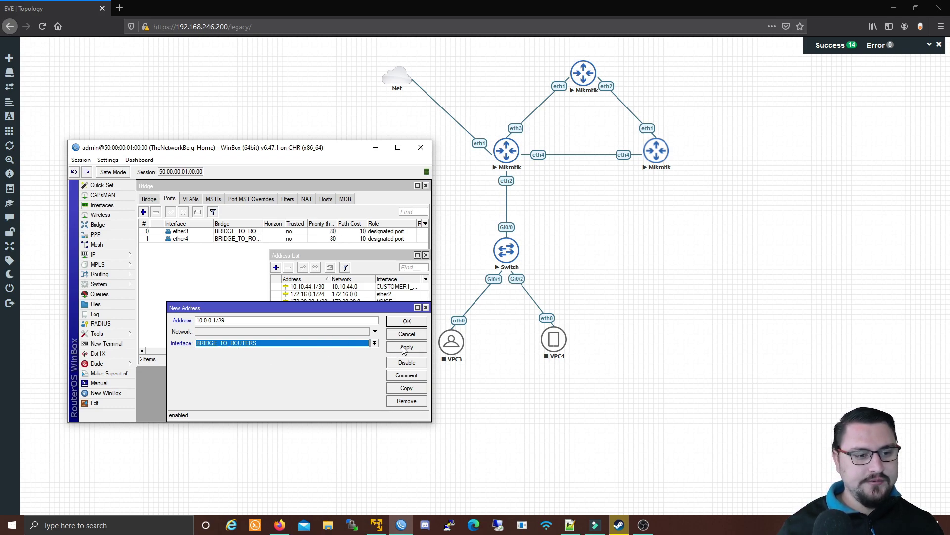
click(406, 347)
click(406, 322)
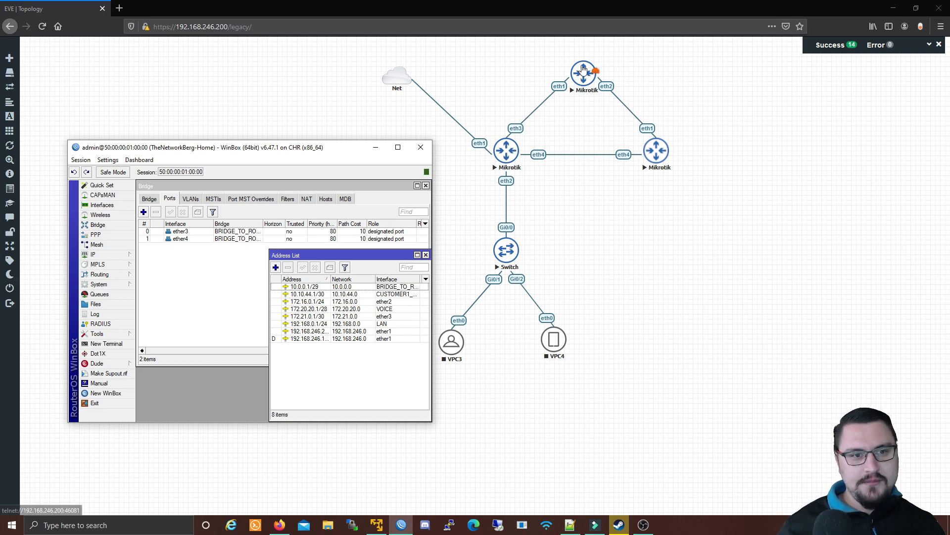
Log in to the top router's console as admin, declining the license
click(584, 81)
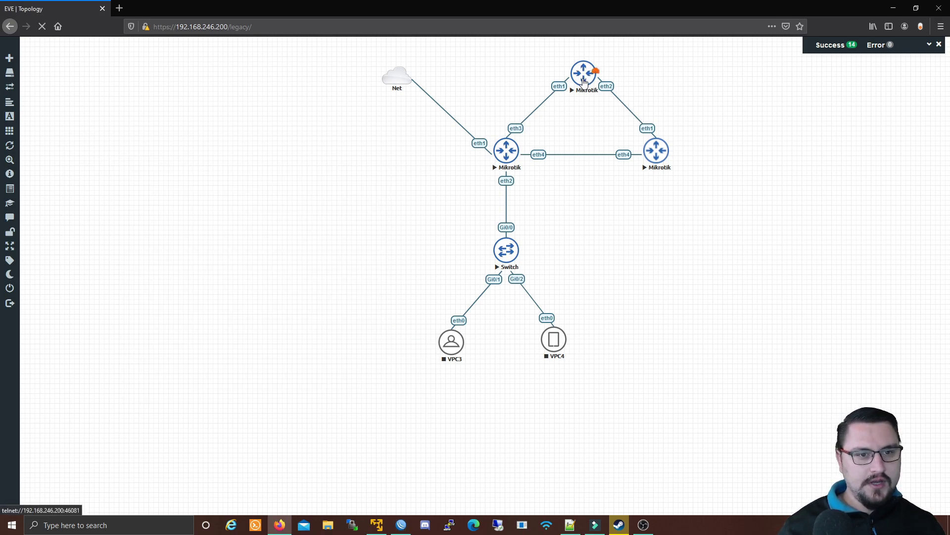
text(admin)
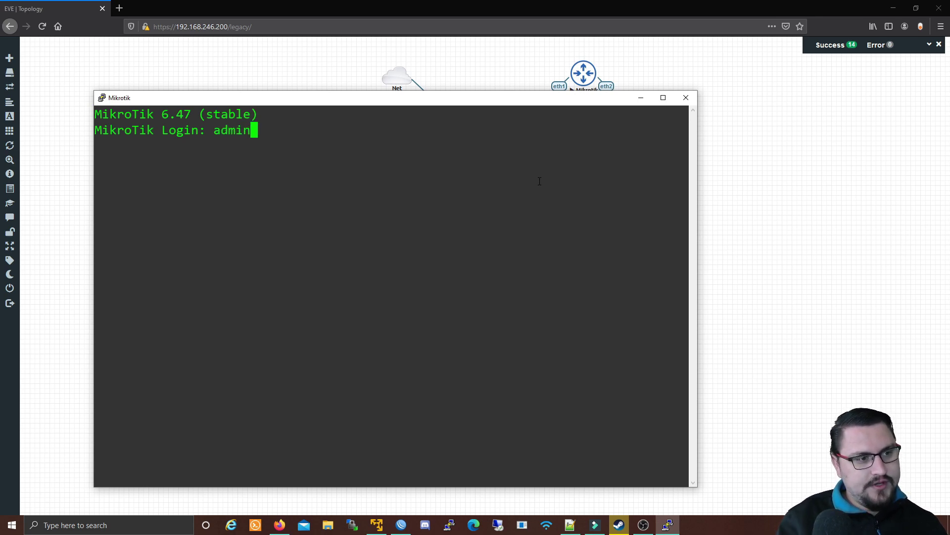
key(Return)
key(Return)
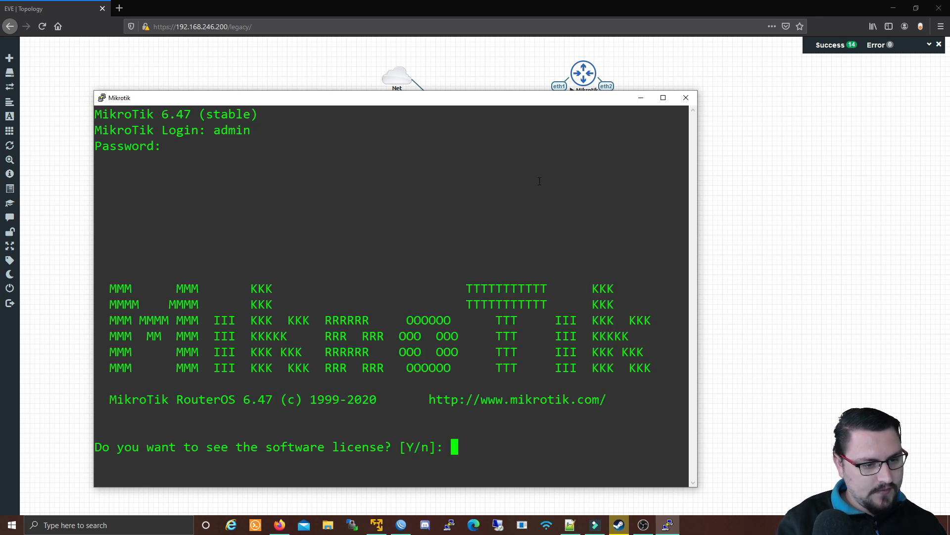
text(n)
key(Return)
key(Return)
key(Return)
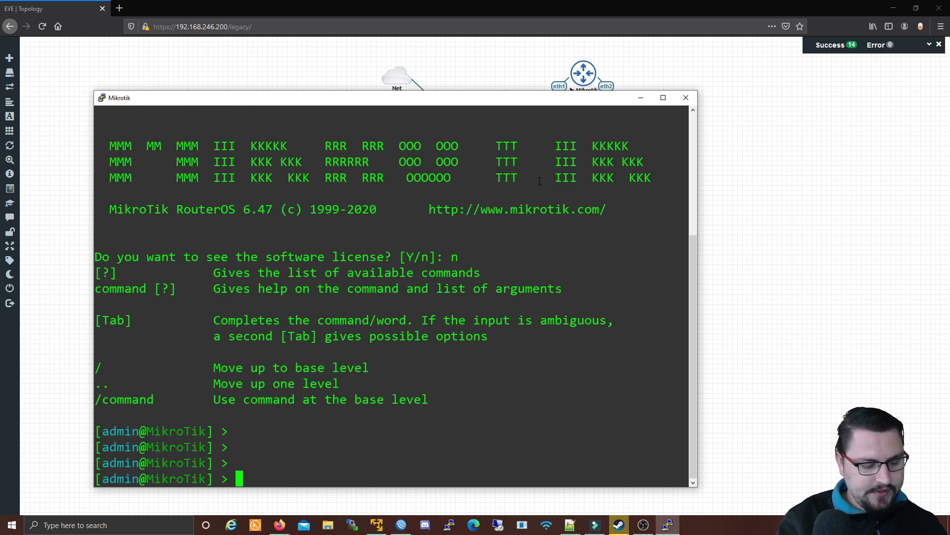
Create the bridge with 'interface bridge add name=BRIDGE_TO_ROUTERS'
text(inter)
key(Tab)
text(br)
key(Tab)
text(add n)
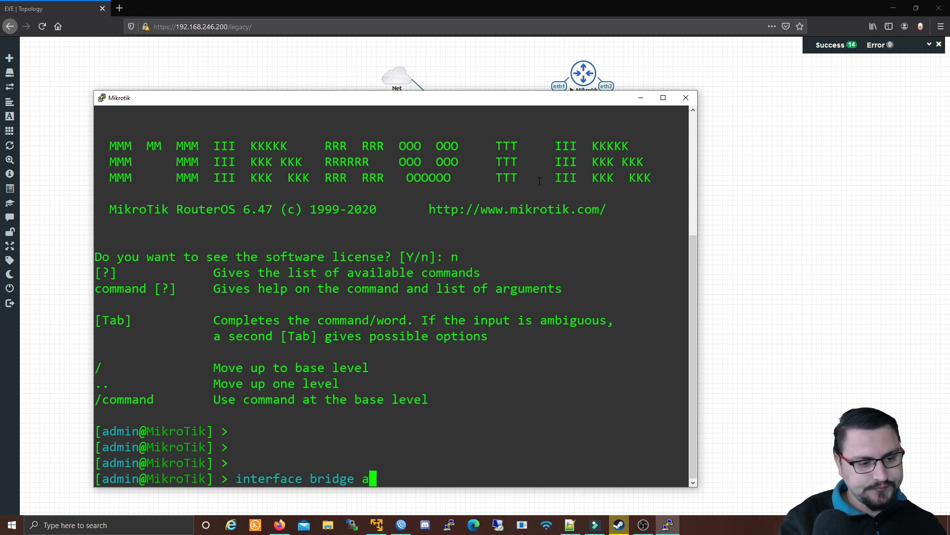
key(Tab)
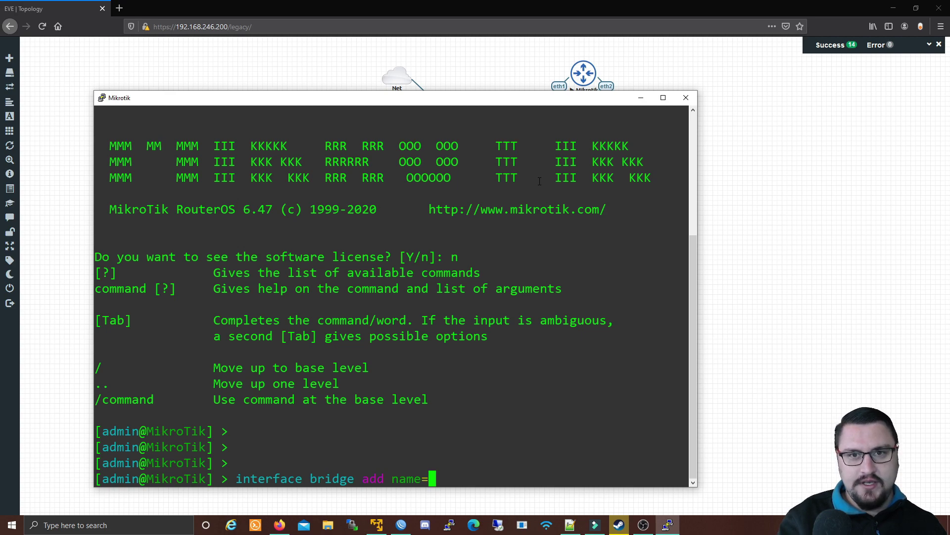
text(BRIDGE_TO_ROUTERS)
key(Return)
Display the bridge's settings with 'interface bridge print detail'
text(inter)
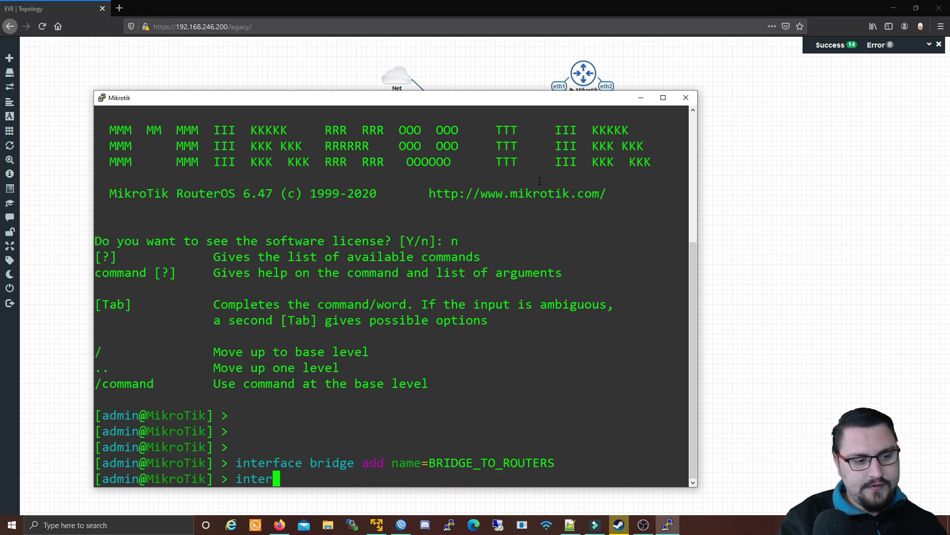
key(Tab)
text(br)
key(Tab)
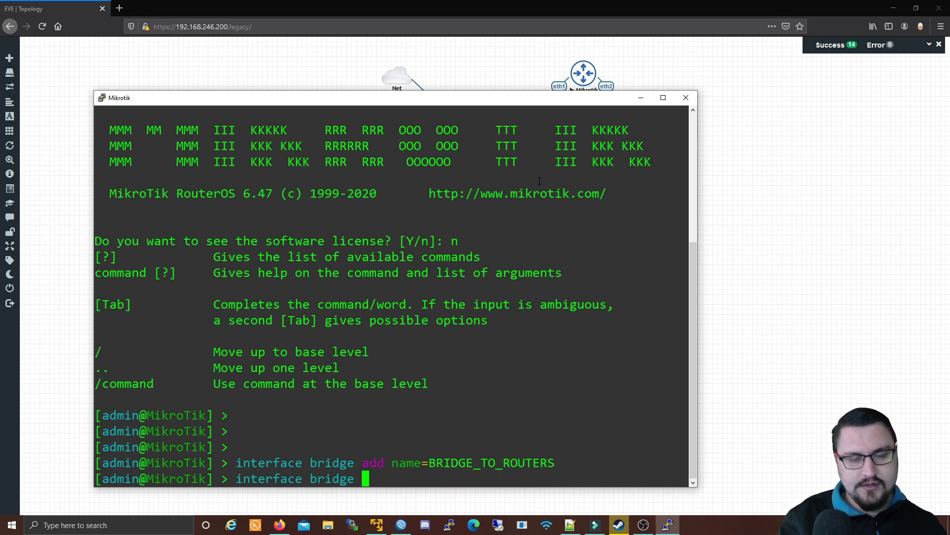
text(pr)
key(Tab)
text(de)
key(Tab)
key(Return)
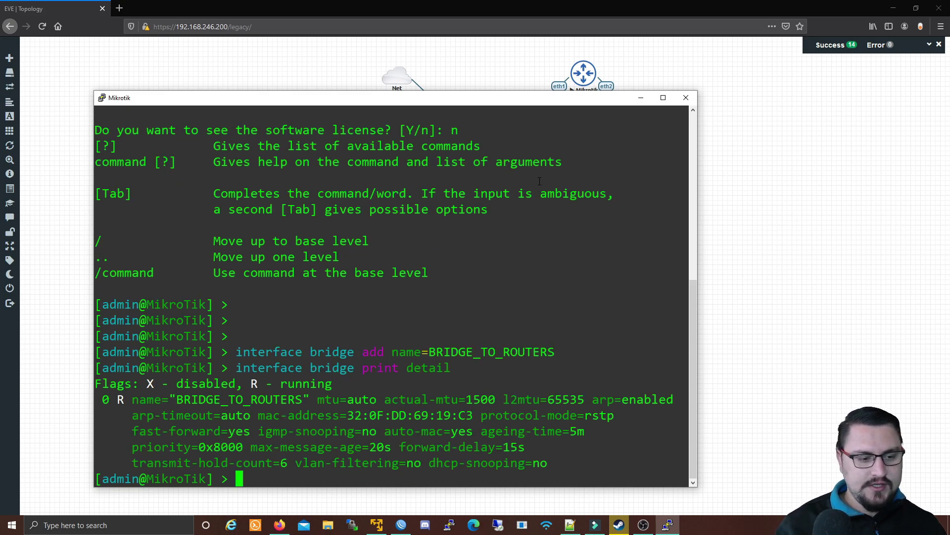
drag(207, 396, 259, 400)
drag(317, 400, 384, 400)
drag(459, 400, 574, 393)
drag(348, 415, 435, 415)
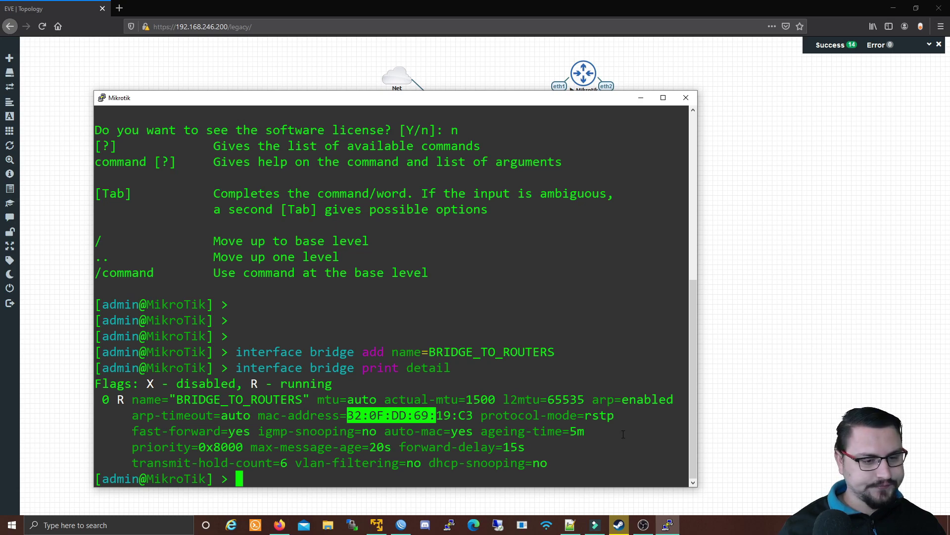
click(592, 418)
drag(577, 415, 615, 414)
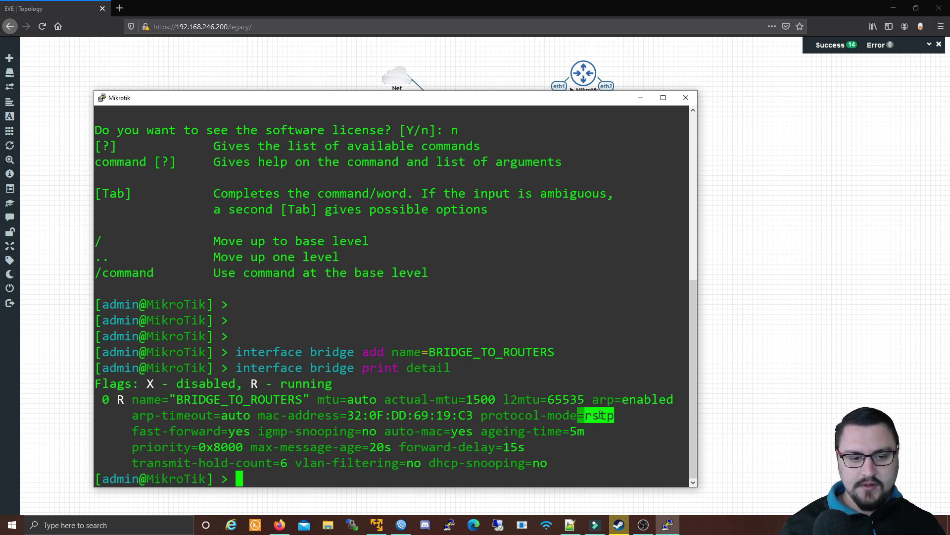
click(317, 421)
drag(132, 431, 495, 447)
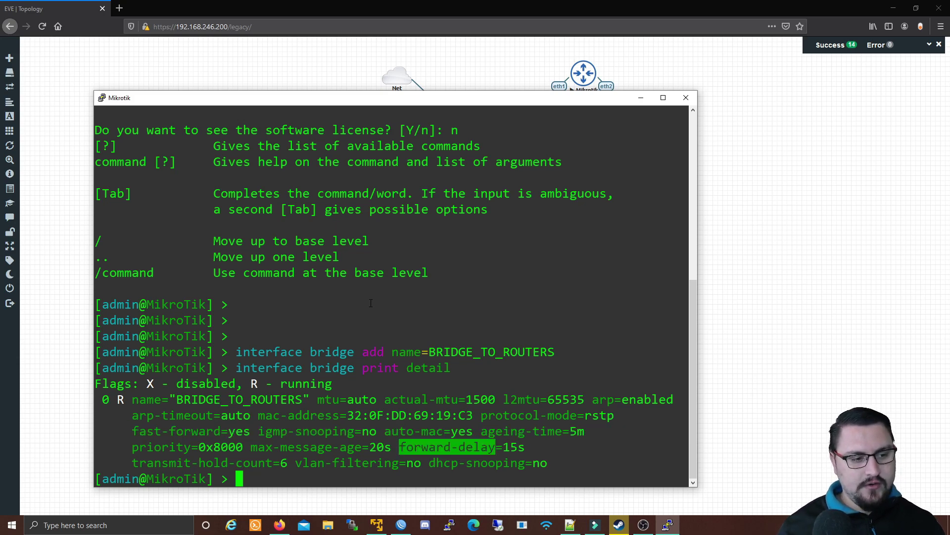
click(388, 240)
drag(415, 101, 535, 82)
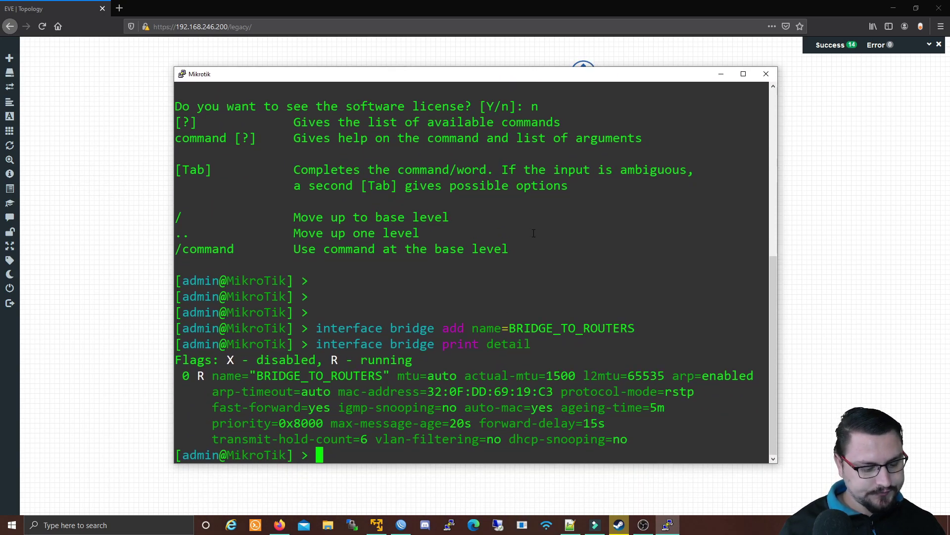
Add ether1 as a port of BRIDGE_TO_ROUTERS with 'interface bridge port add'
text(interface bri)
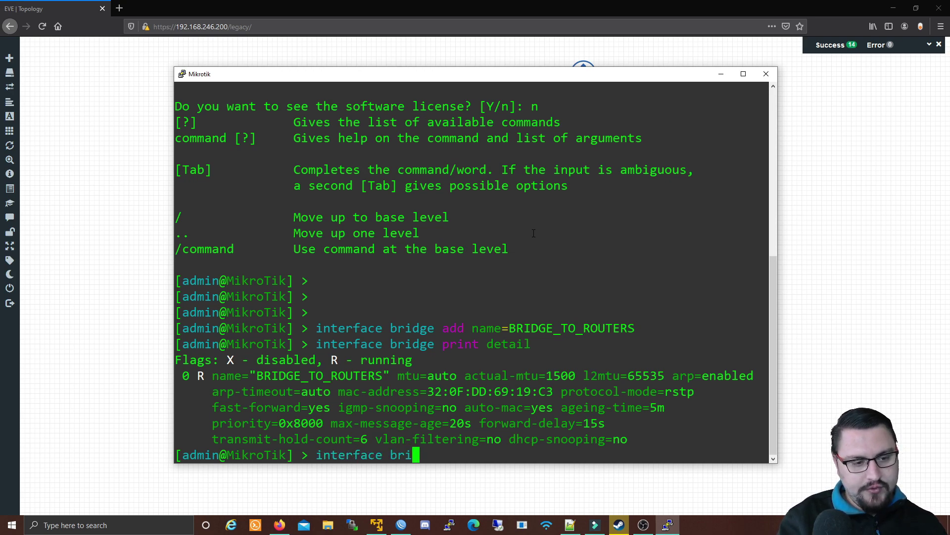
key(Tab)
text(port add )
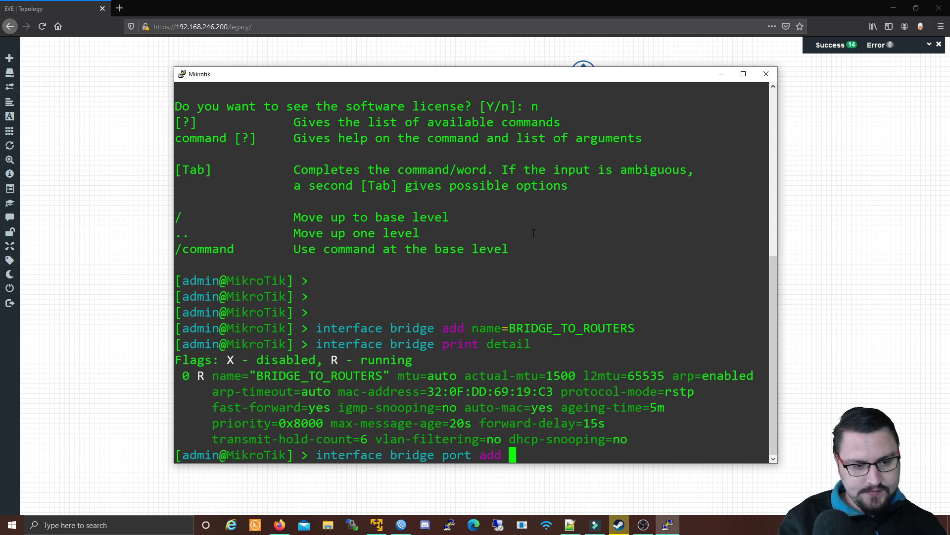
text(inter)
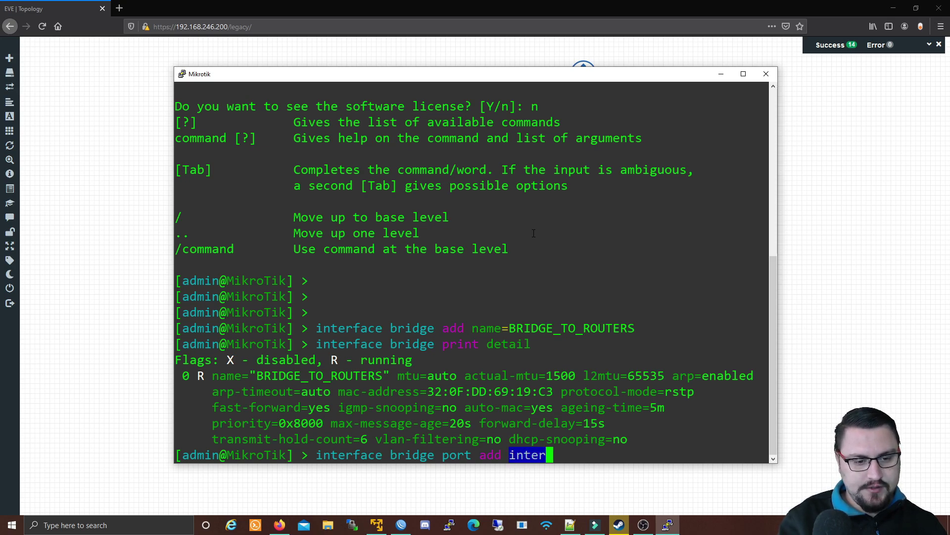
text(fa)
key(Tab)
text(ether1 br)
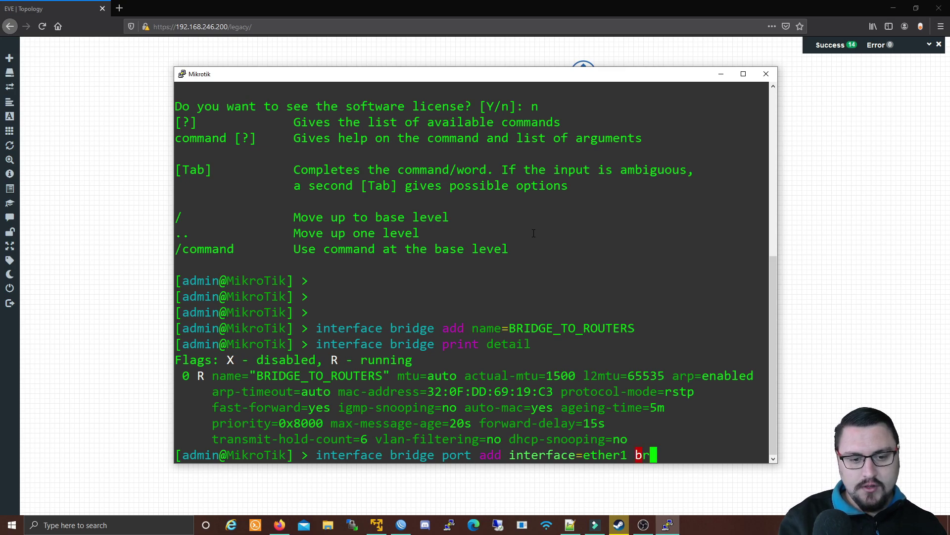
key(Tab)
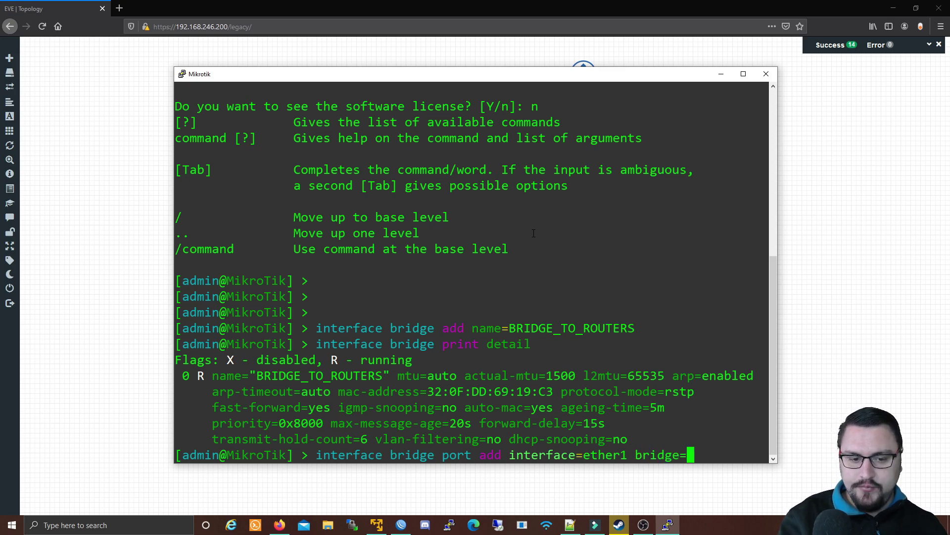
text(BR)
key(Tab)
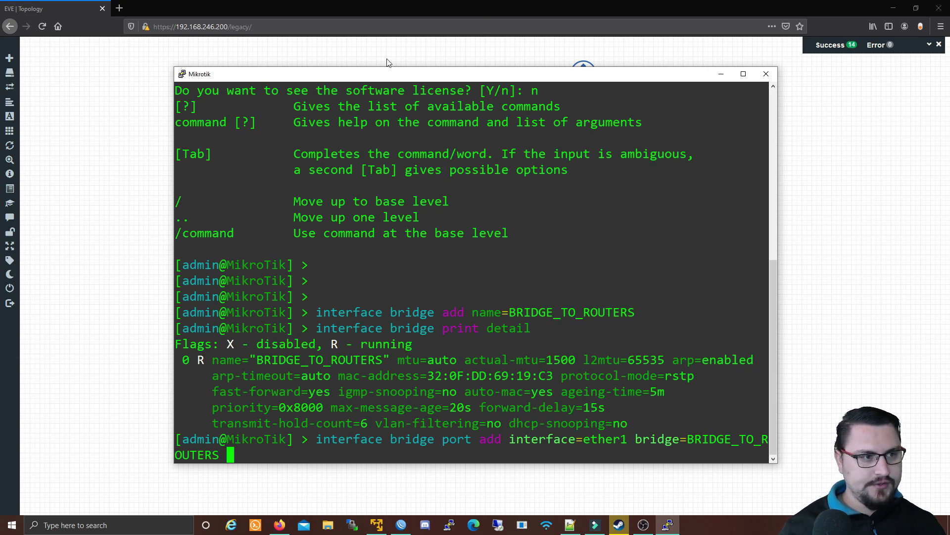
drag(381, 74, 243, 88)
key(Return)
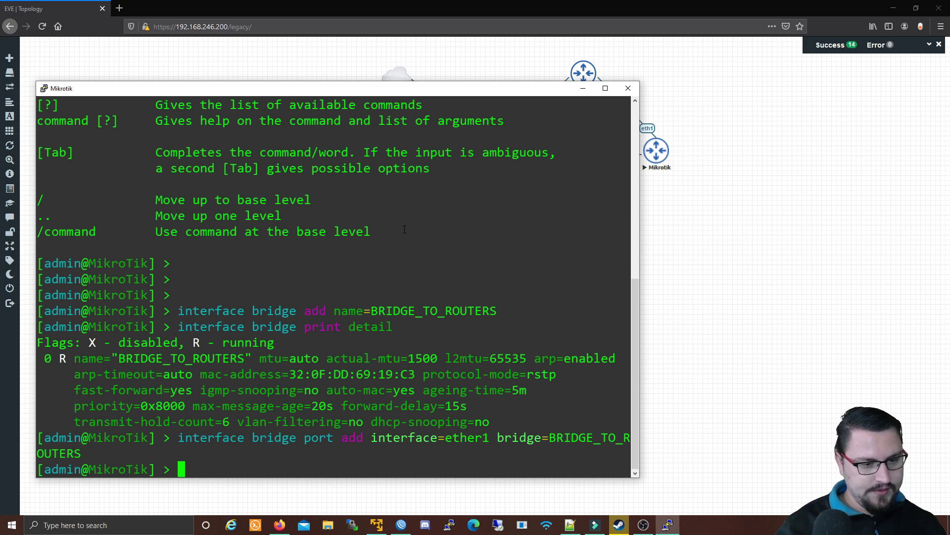
Re-run the port command with ether2 to add it to BRIDGE_TO_ROUTERS
key(Up)
key(Left)
key(Left)
key(Left)
key(Left)
key(Left)
key(Left)
key(Left)
key(Left)
key(Left)
key(Left)
key(Left)
key(Left)
key(Left)
key(Left)
key(Left)
key(Left)
key(Left)
key(Left)
key(Left)
key(Left)
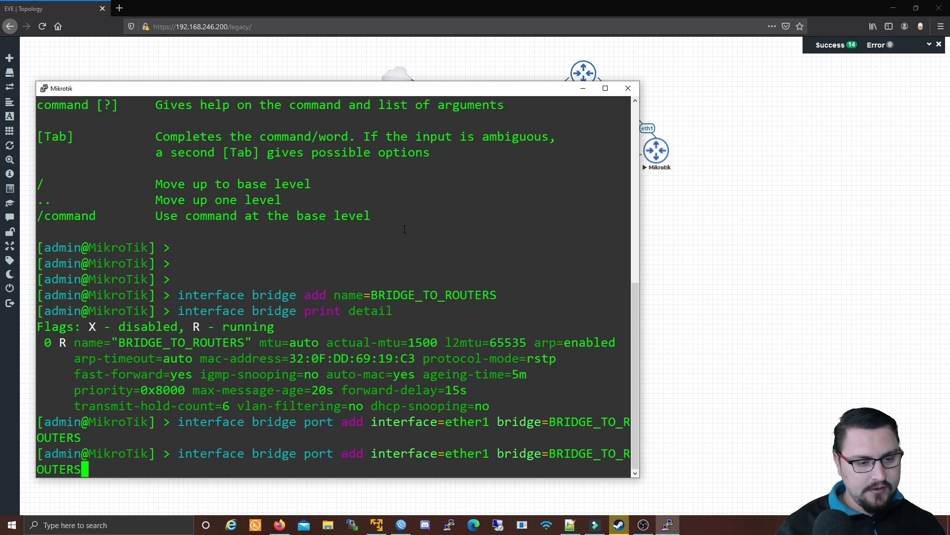
key(BackSpace)
text(2)
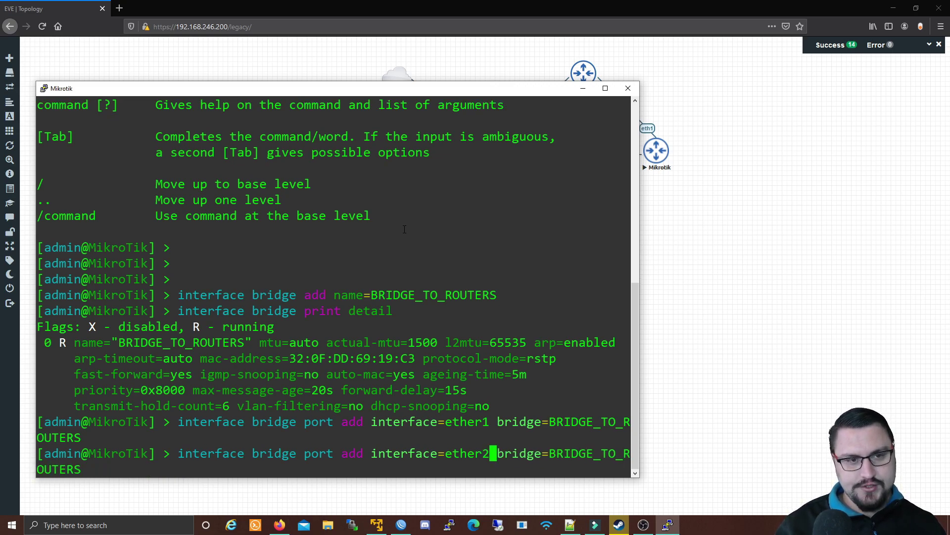
key(Return)
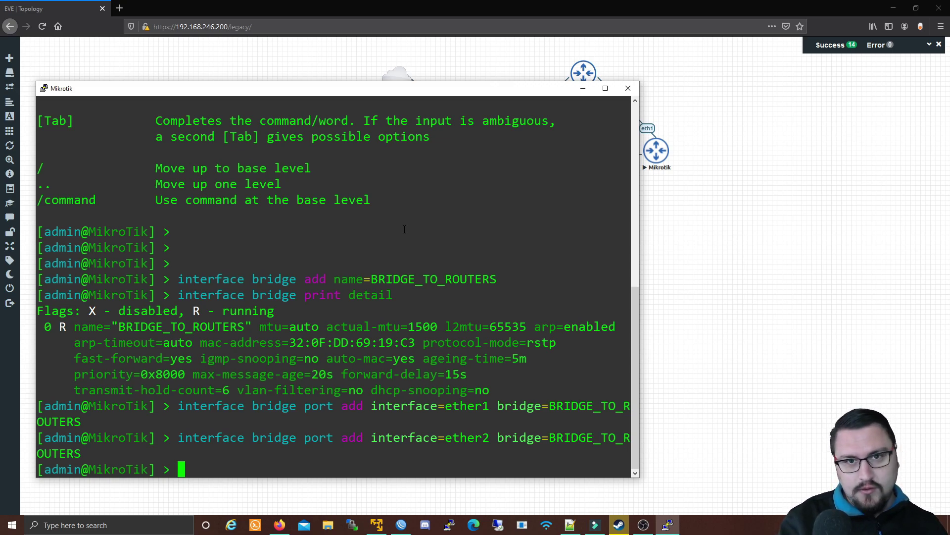
Run 'ip address add address=10.0.0.2/29 interface=BRIDGE_TO_ROUTERS'
text(ip address )
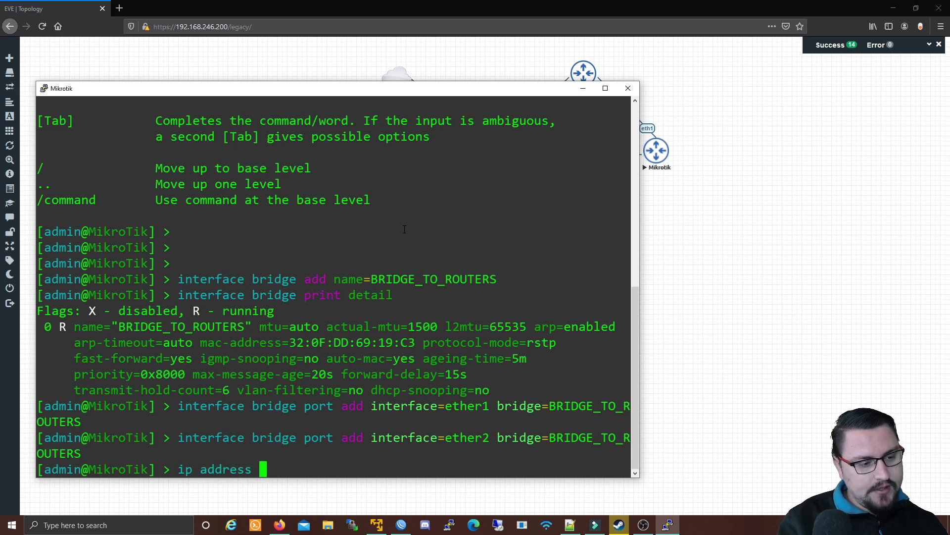
text(add )
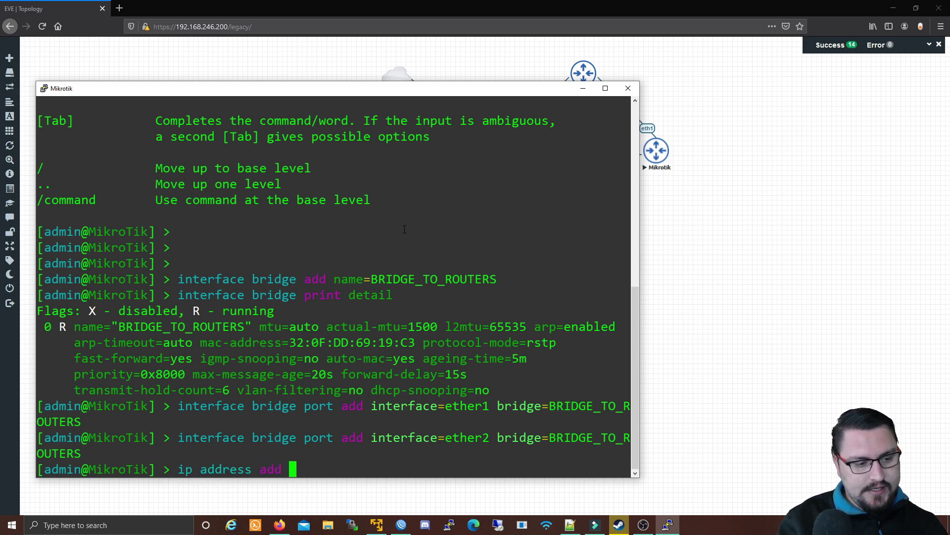
text(address=10.0.0.)
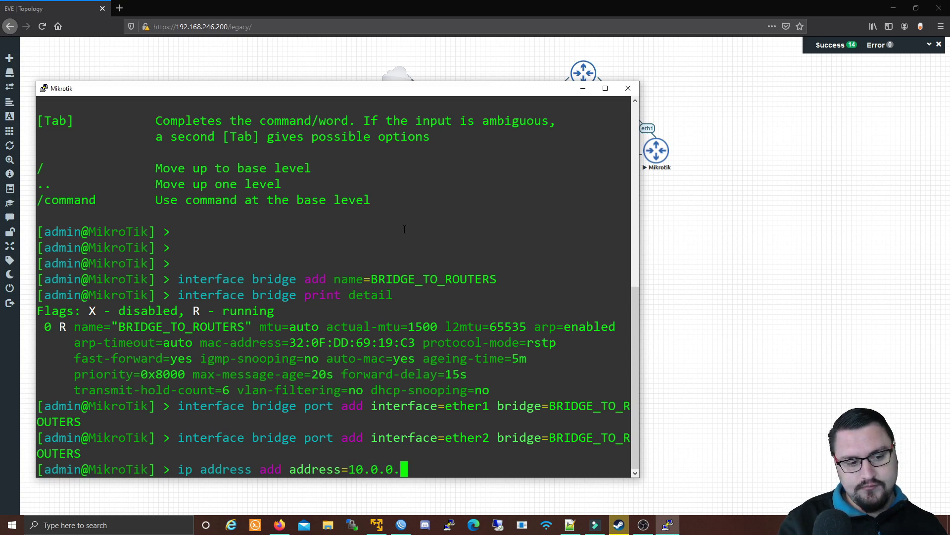
text(2/29 )
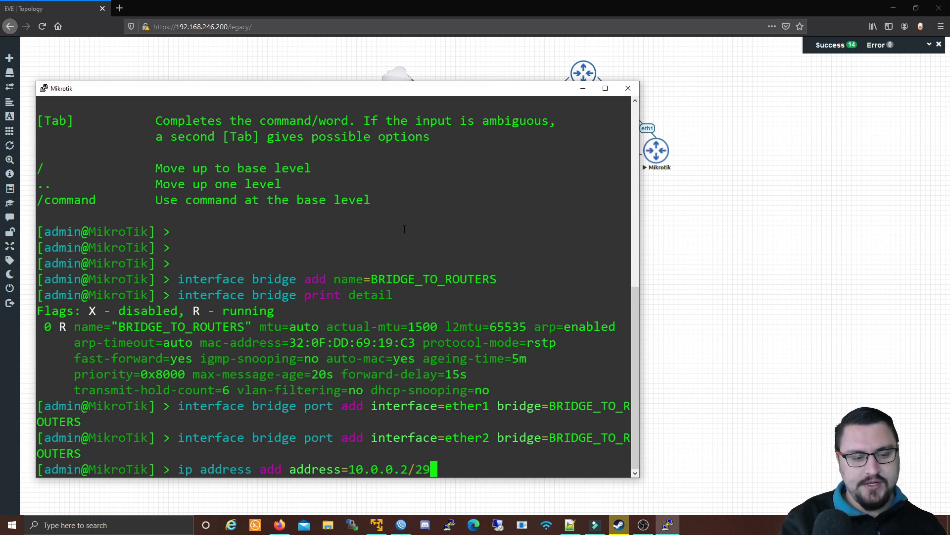
text(interface=BRI)
key(Tab)
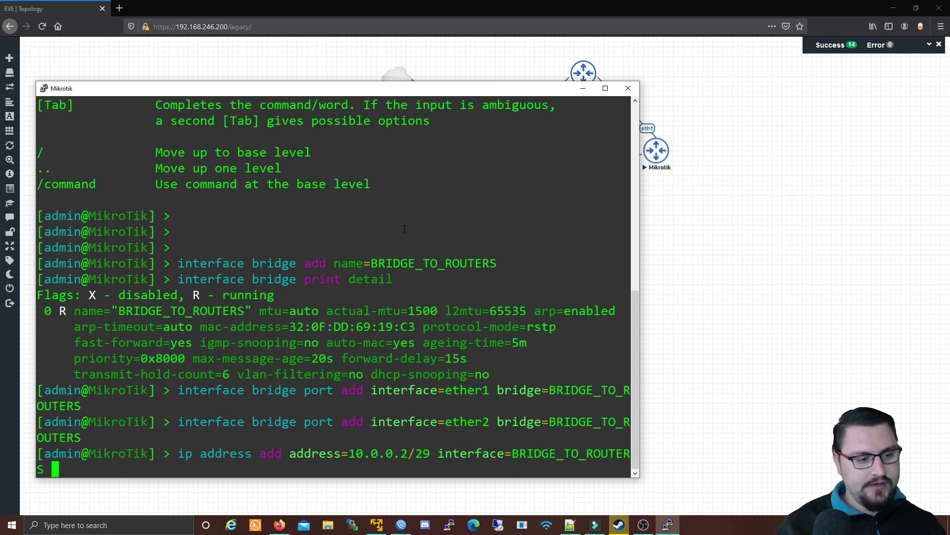
key(Return)
key(Return)
key(Return)
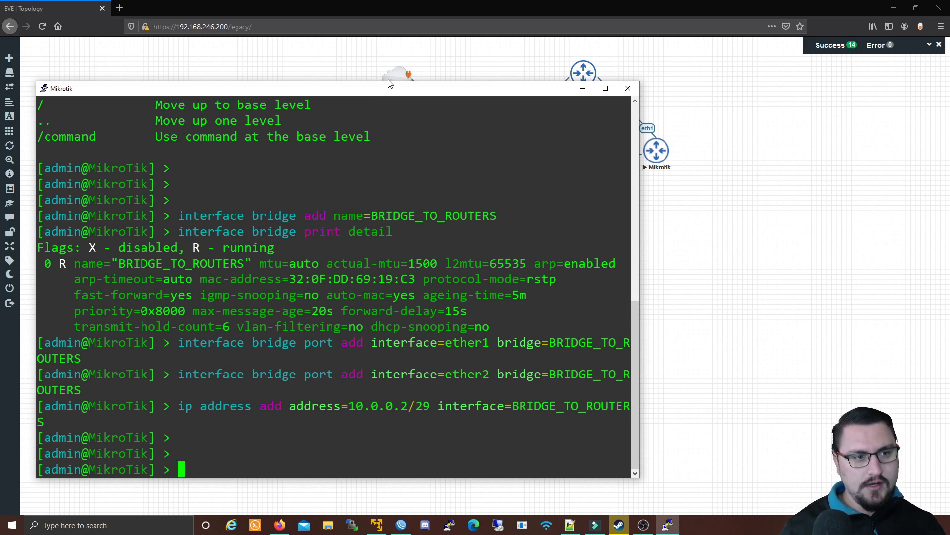
Ping 10.0.0.1 from the console and stop after three successful replies
drag(384, 88, 562, 169)
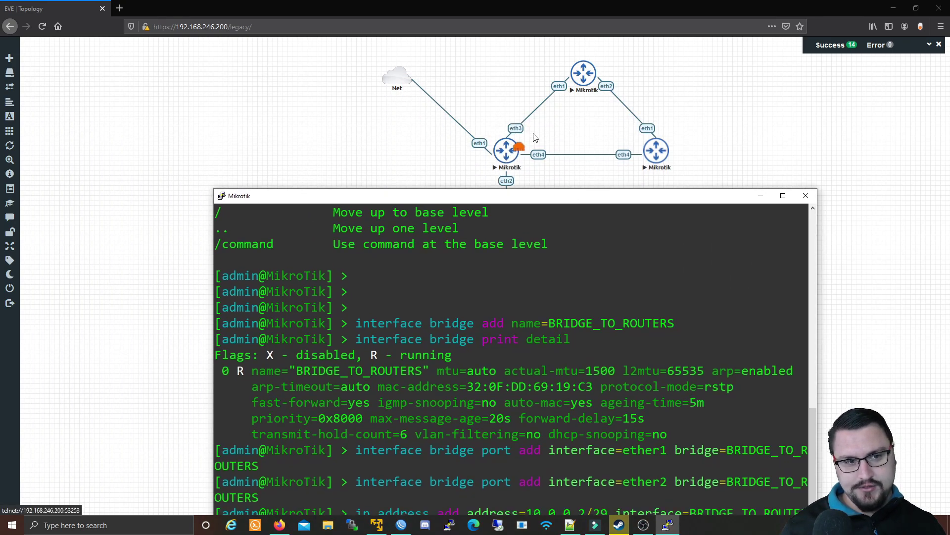
click(570, 86)
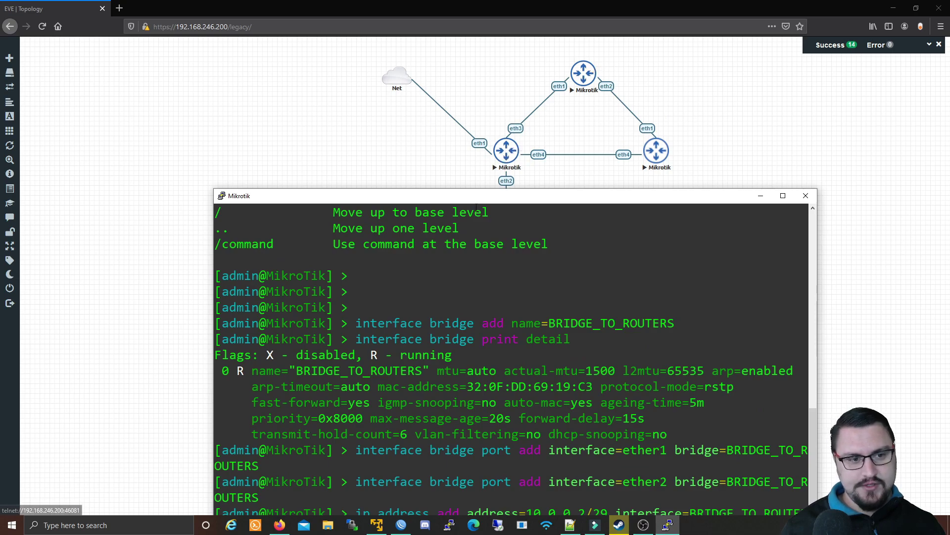
text(pin)
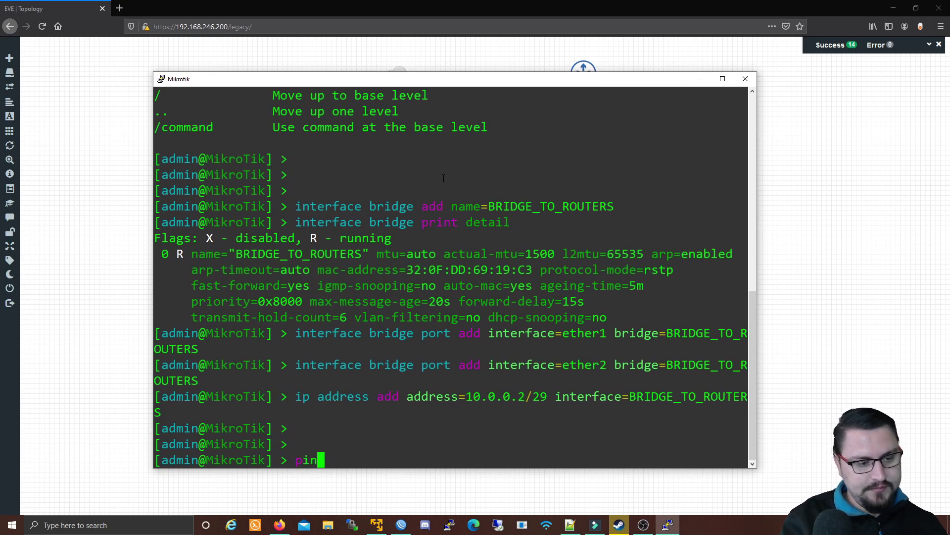
text(g 10.0.0.1)
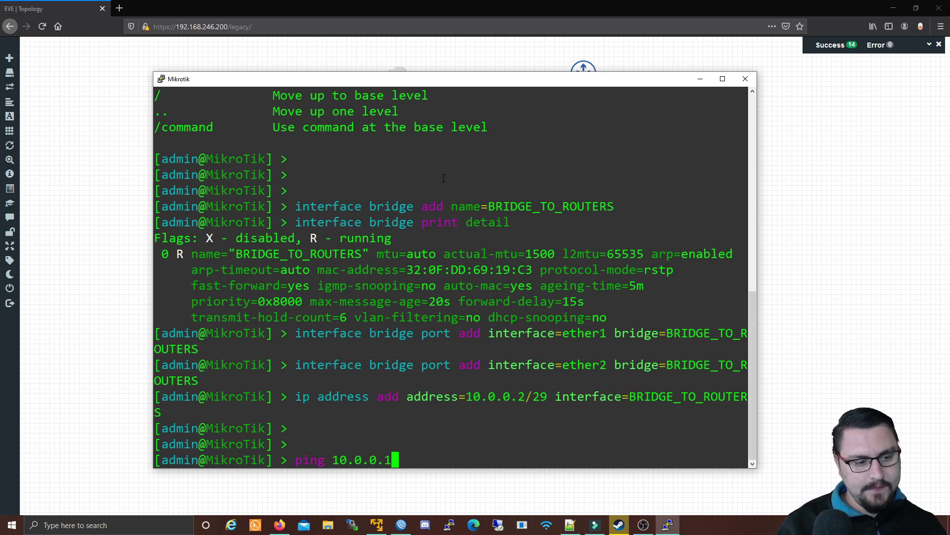
key(Return)
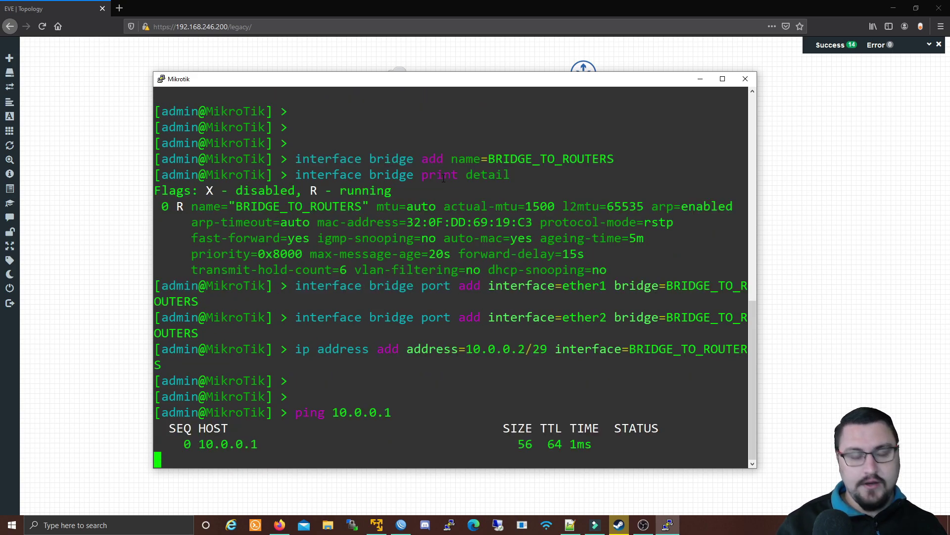
key(ctrl+c)
List the router's neighbours in detail with 'ip neighbor print detail'
text(ip neighbor )
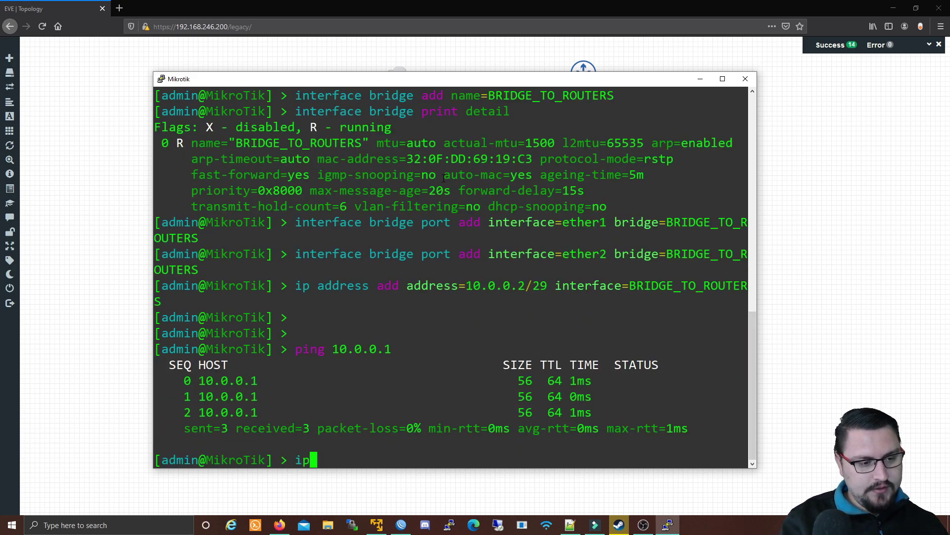
text(print detail)
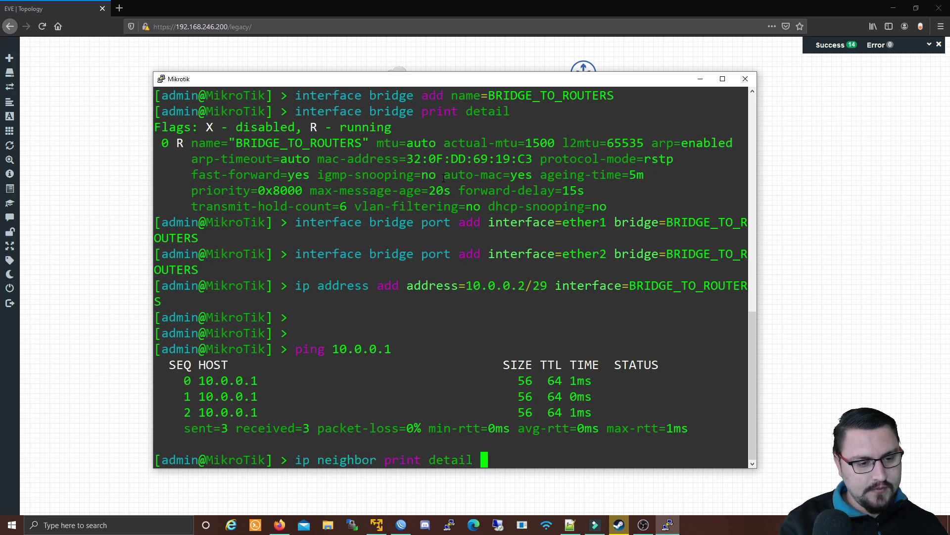
key(Return)
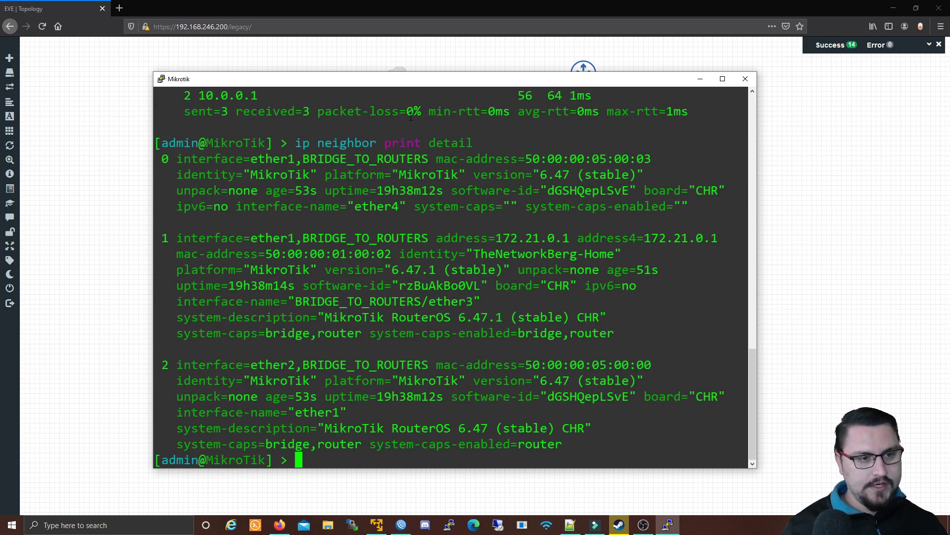
drag(531, 85, 474, 177)
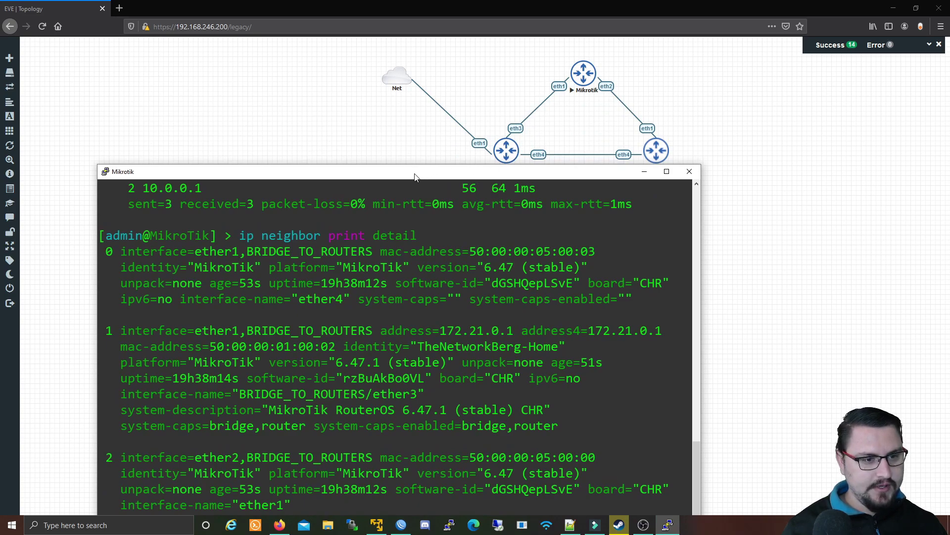
drag(390, 177, 395, 84)
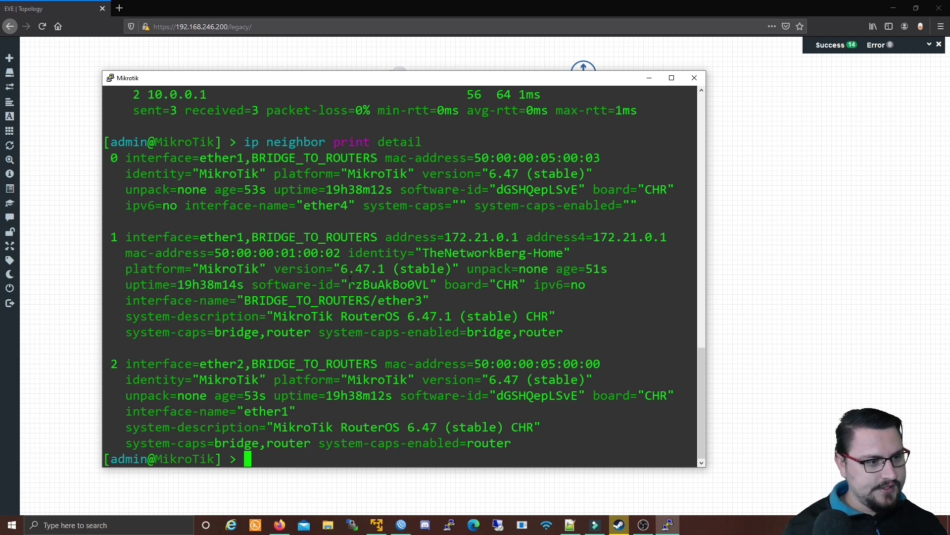
drag(430, 87, 462, 61)
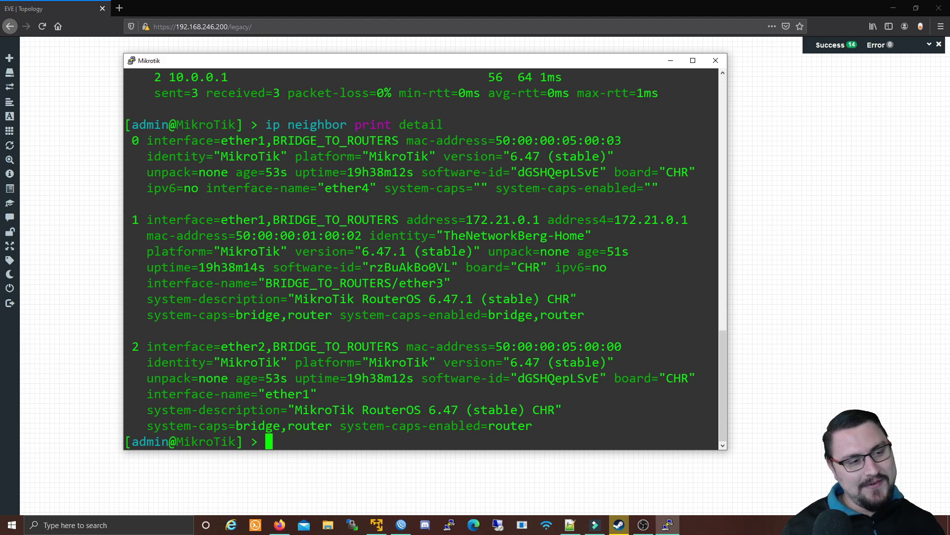
Highlight neighbour address 172.21.0.1 and MAC 50:00:00:01:00:02, then close the console session
drag(466, 220, 532, 211)
click(532, 211)
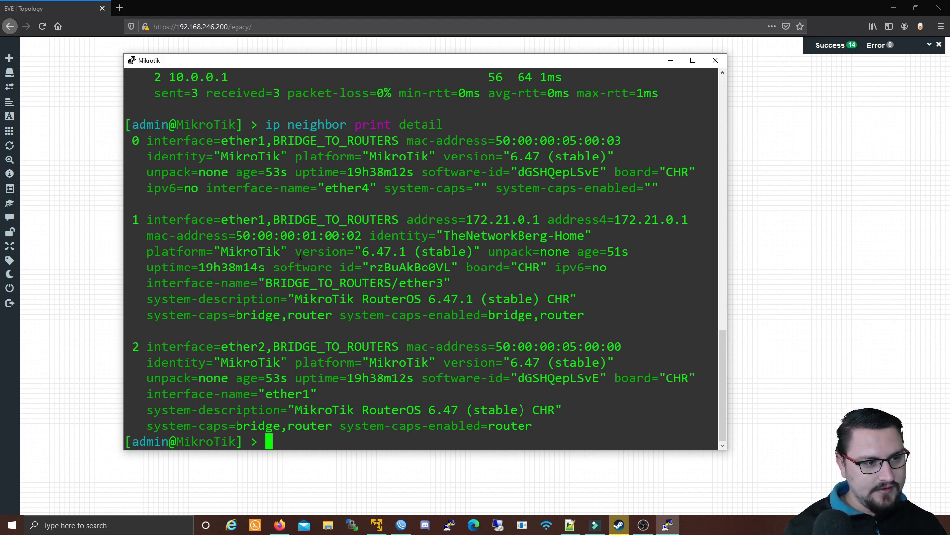
drag(237, 237, 361, 237)
click(615, 294)
key(Return)
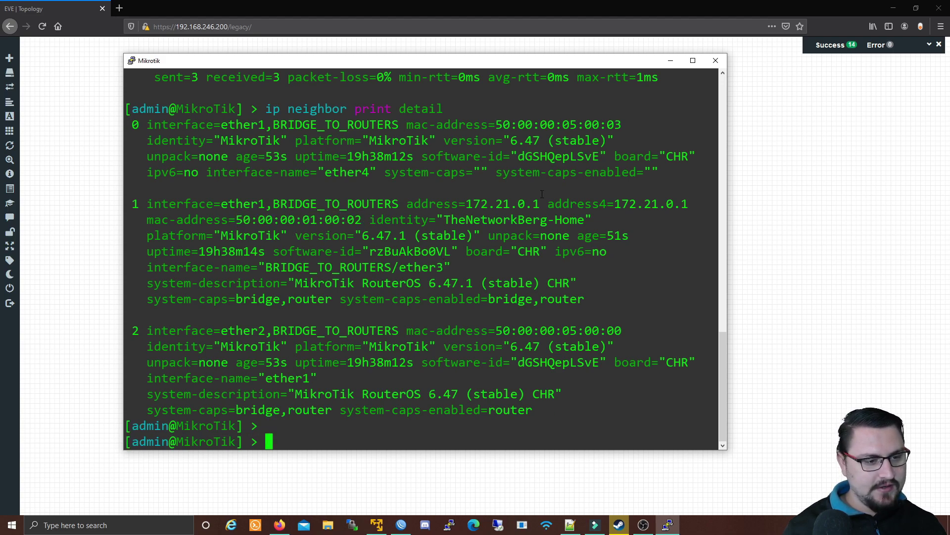
drag(445, 64, 409, 158)
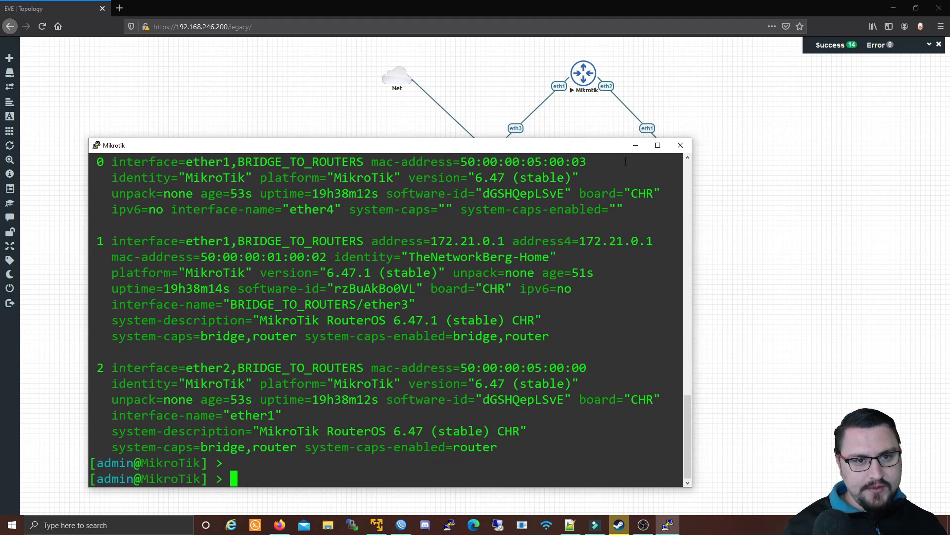
click(681, 145)
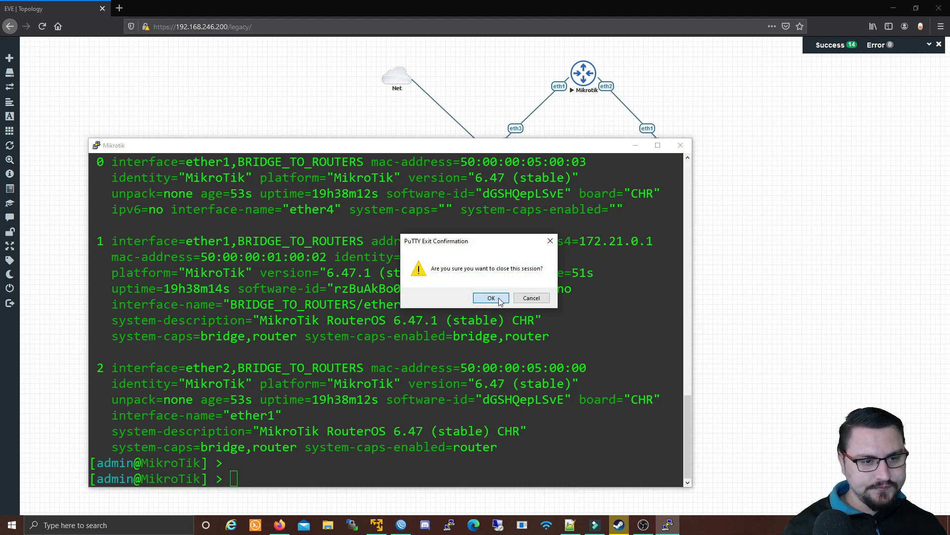
Open the right-hand router's console and create bridge BRIDGE_TO_ROUTERS
key(Return)
click(656, 151)
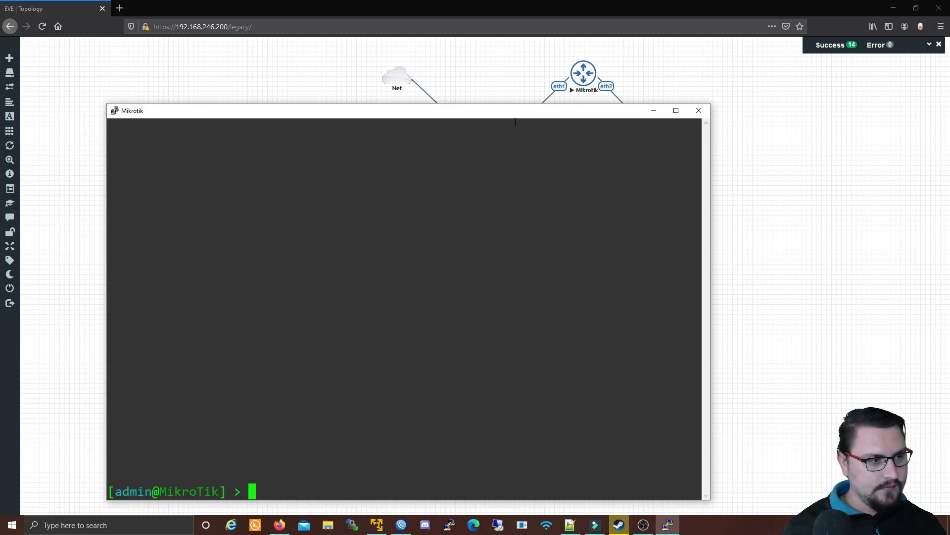
drag(494, 116, 418, 97)
key(Return)
key(Return)
text(interface bridge )
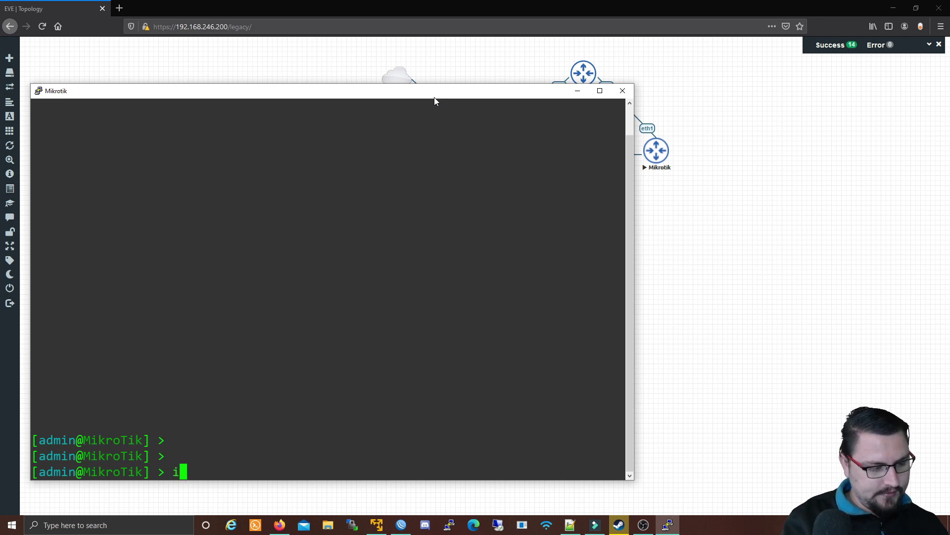
text(add )
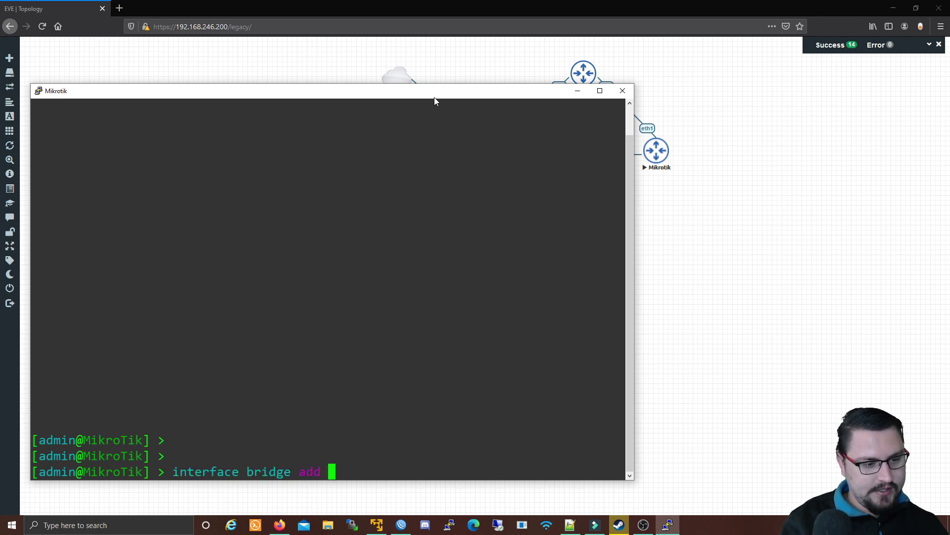
text(name=)
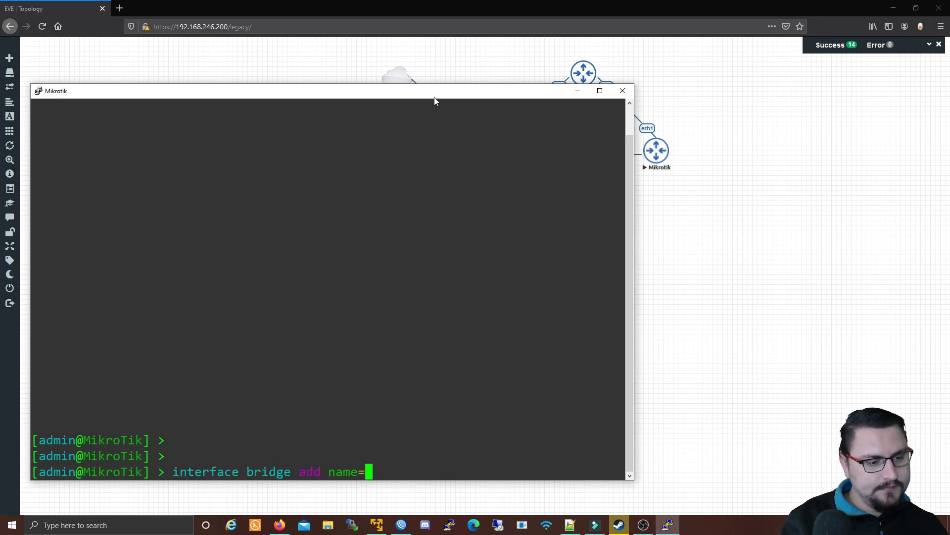
text(BRIDGE_T)
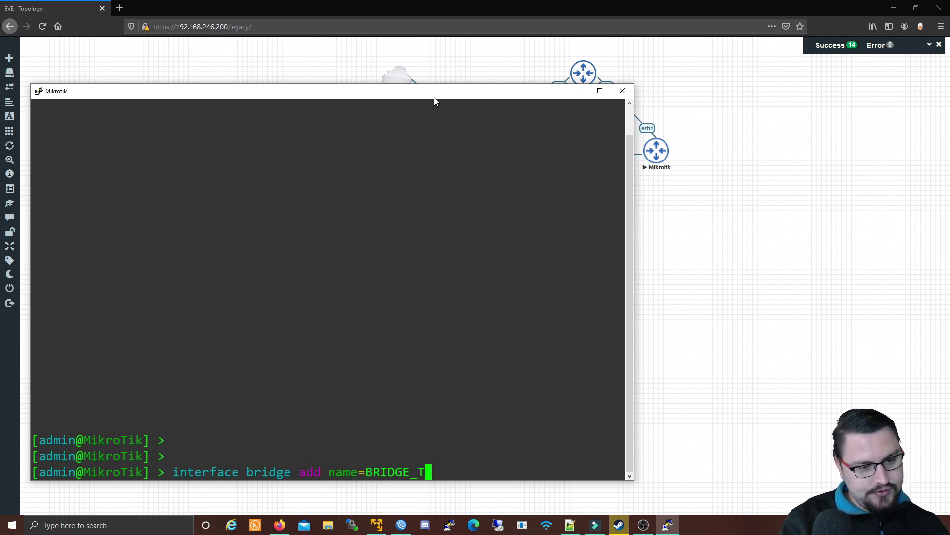
text(O_ROUTERS)
key(Return)
Add ether1 and ether4 as ports of BRIDGE_TO_ROUTERS
text(interface bridge port add interf)
key(Tab)
drag(467, 95, 616, 91)
text(ethgher)
key(BackSpace)
key(BackSpace)
key(BackSpace)
key(BackSpace)
key(BackSpace)
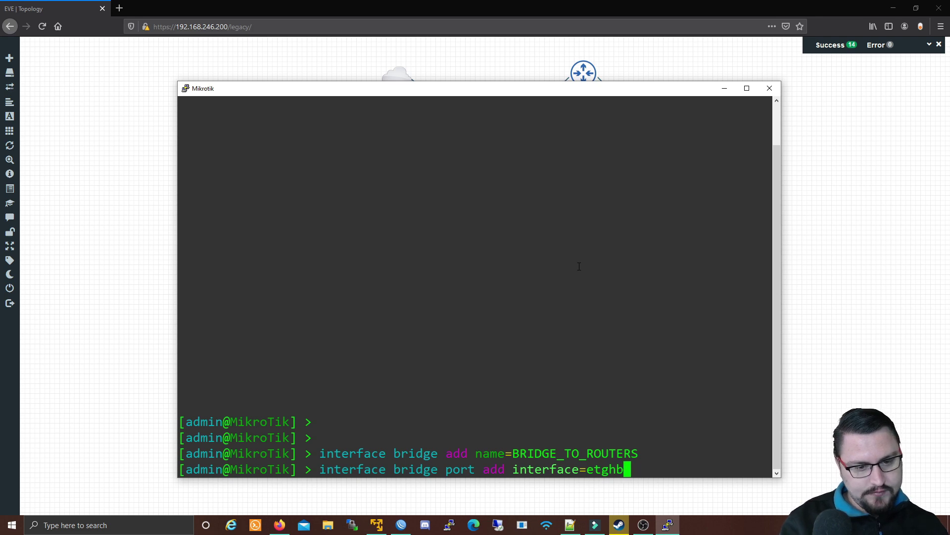
text(her1 )
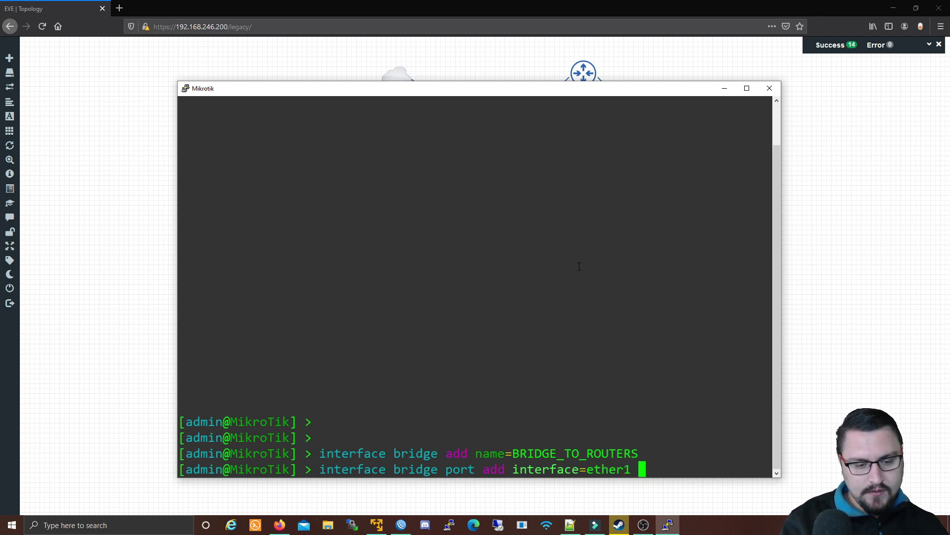
text(bridge=BRIDGE_TO_ROUTERS)
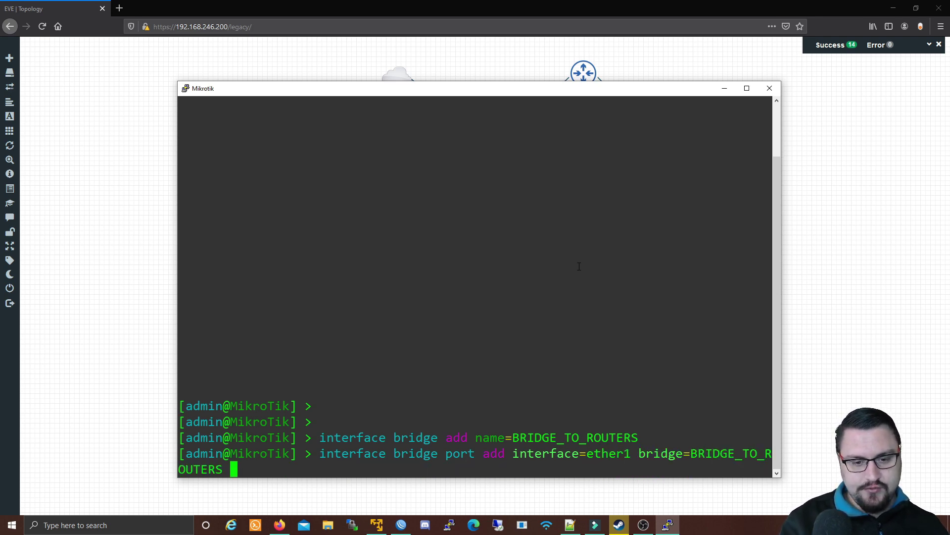
key(Return)
key(Up)
key(Left)
key(Left)
key(Left)
key(Left)
key(Left)
key(Left)
key(Left)
key(Left)
key(Left)
key(Left)
key(Left)
key(Left)
key(Left)
key(Left)
key(Left)
key(Left)
key(Left)
key(Left)
key(Left)
key(Left)
key(Left)
key(Left)
key(Left)
key(Left)
key(Right)
key(Right)
key(BackSpace)
text(4)
key(Return)
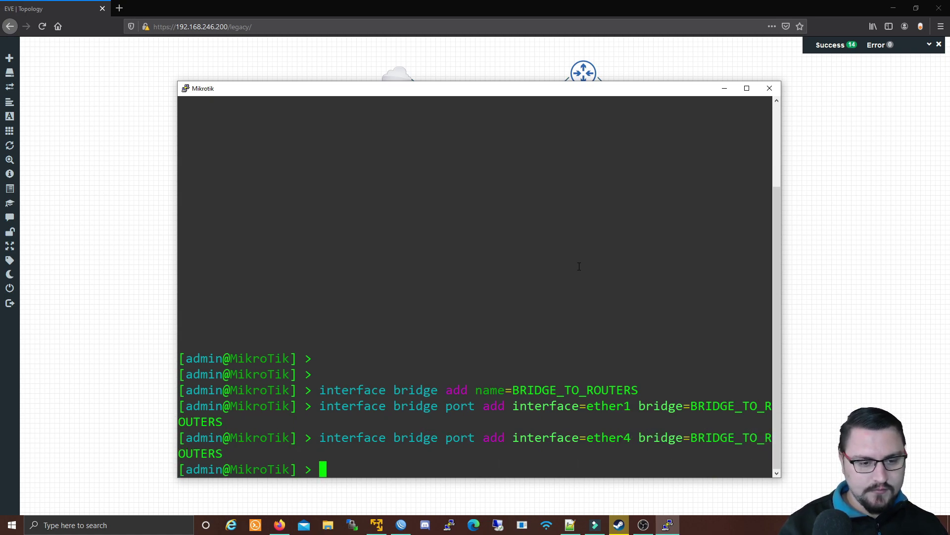
Assign 10.0.0.3/24 to BRIDGE_TO_ROUTERS and enter a ping to 10.0.0.1
text(ip address ad)
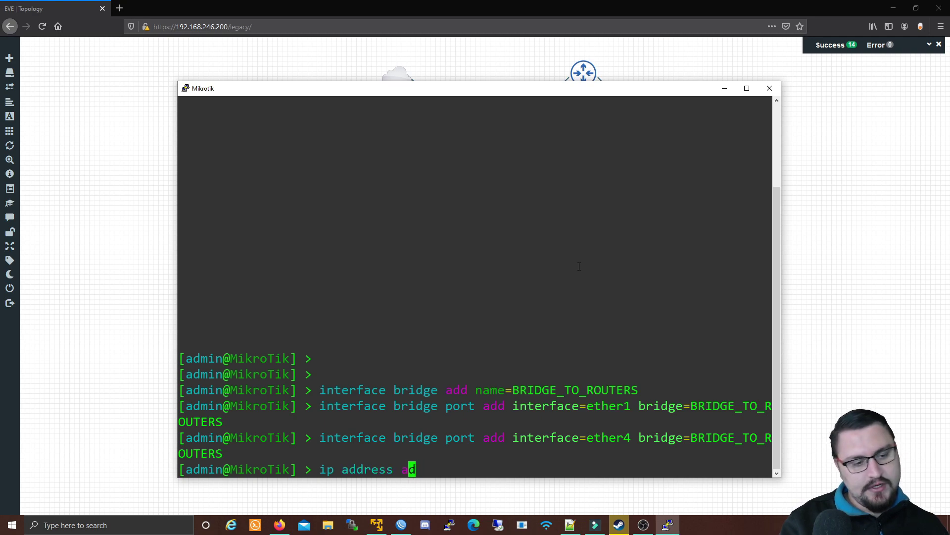
text(d address=10.)
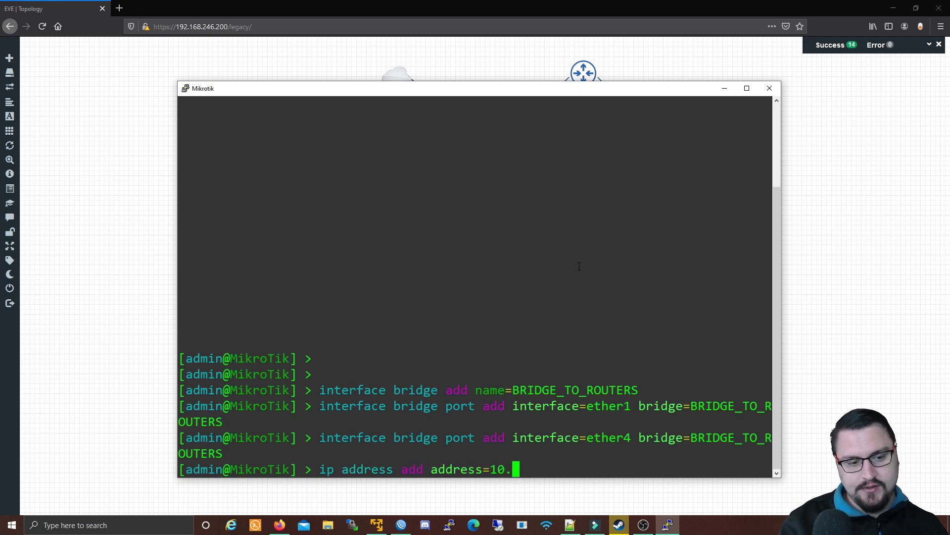
text(0.0.3/2)
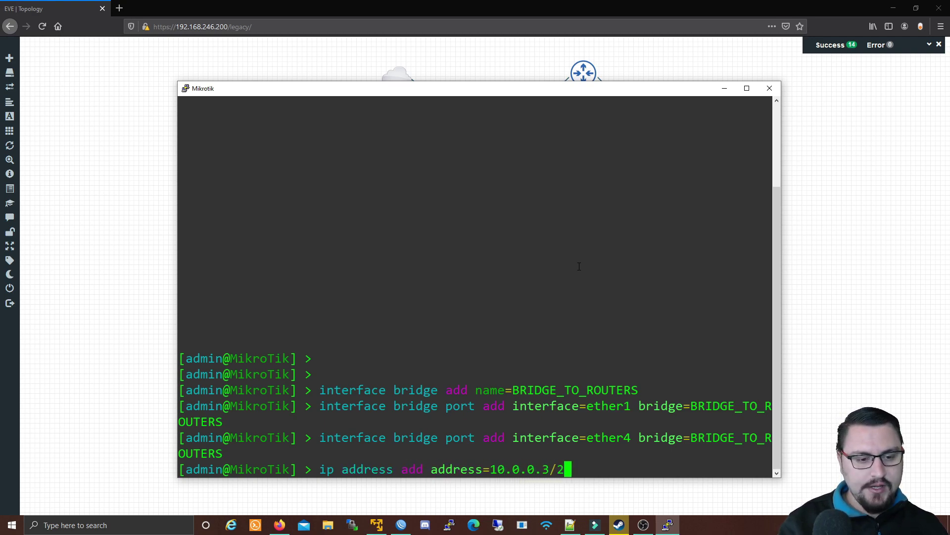
text(4 interface=BRID)
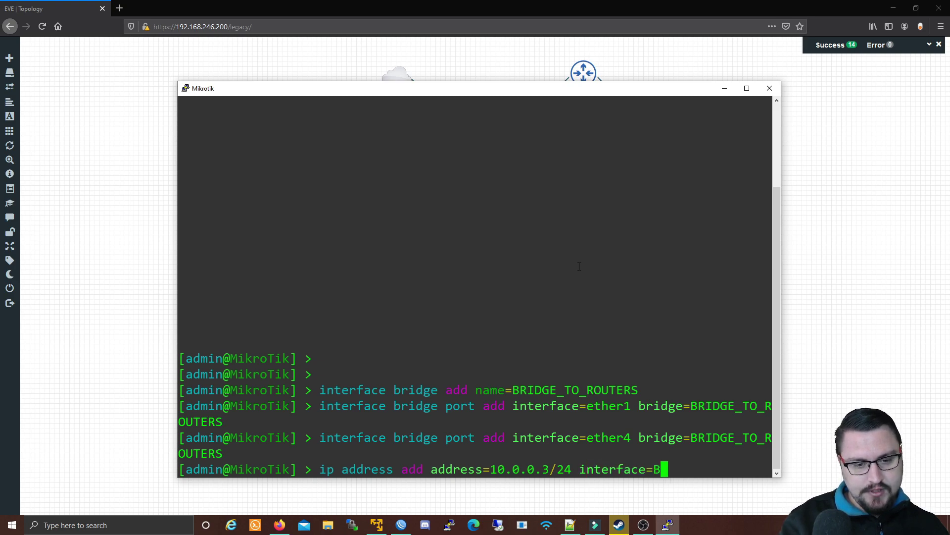
key(Tab)
key(Return)
key(Return)
key(Return)
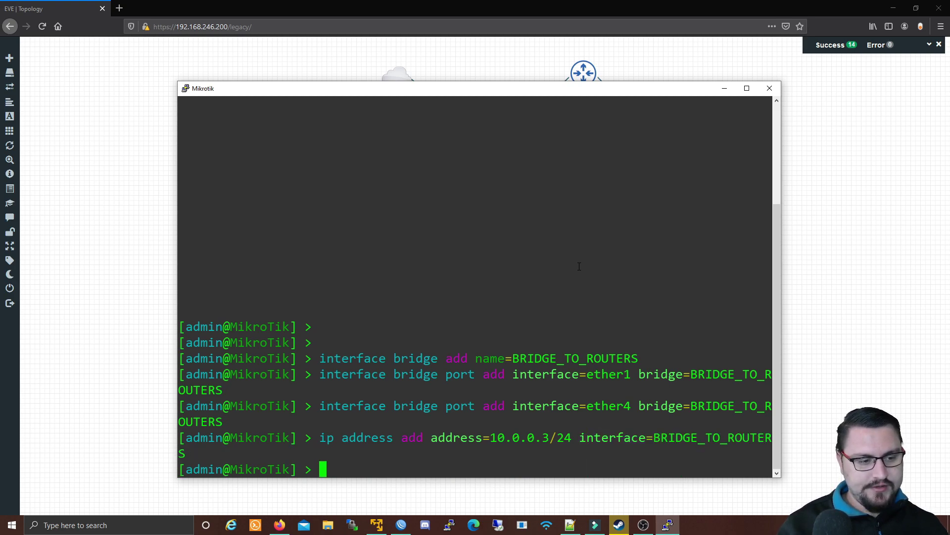
text(ping 10.0.0.)
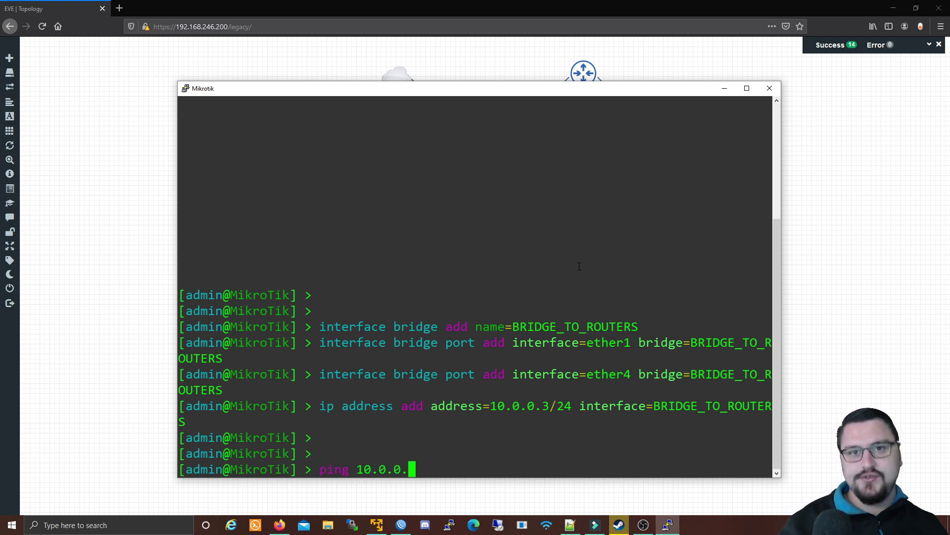
text(1)
drag(502, 91, 337, 180)
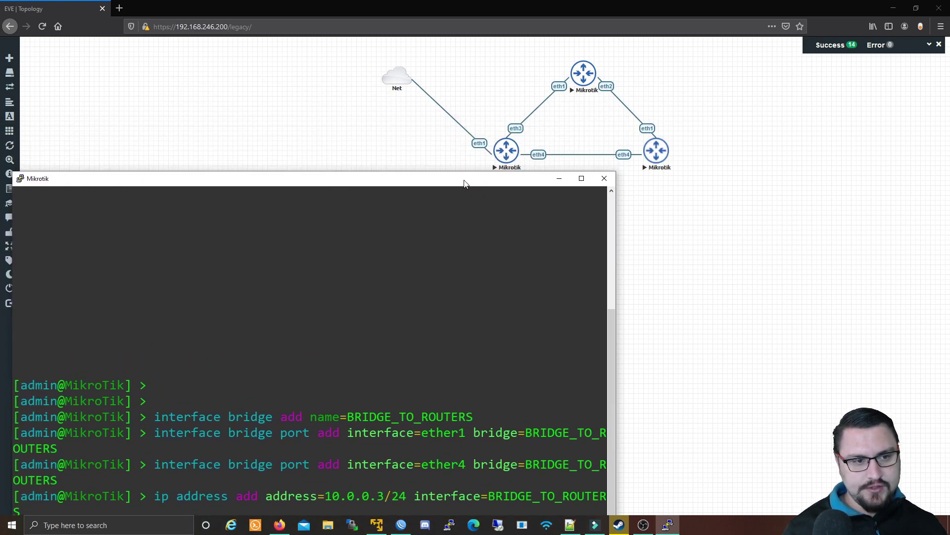
Ping 10.0.0.1 and then 10.0.0.2 from the third router, both replying with 0% loss
drag(462, 181, 520, 85)
key(Return)
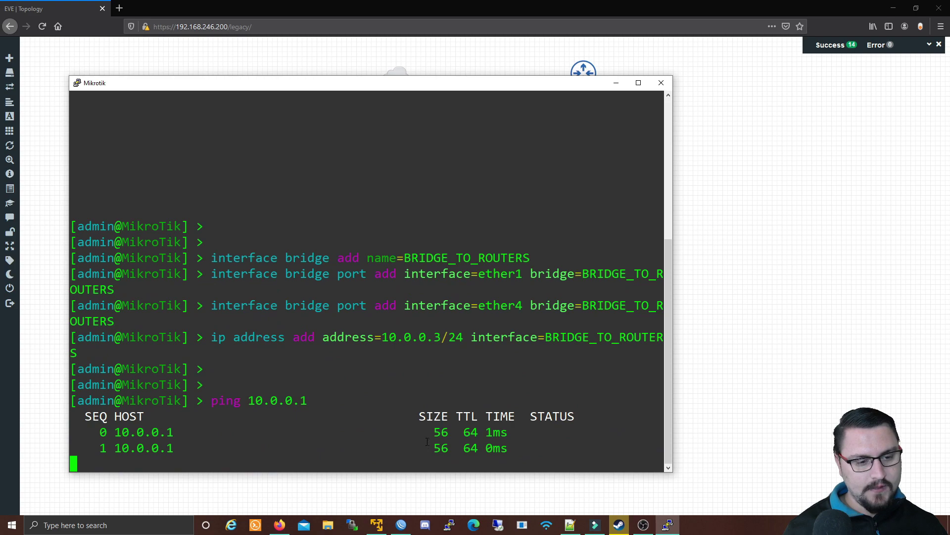
key(ctrl+c)
key(Up)
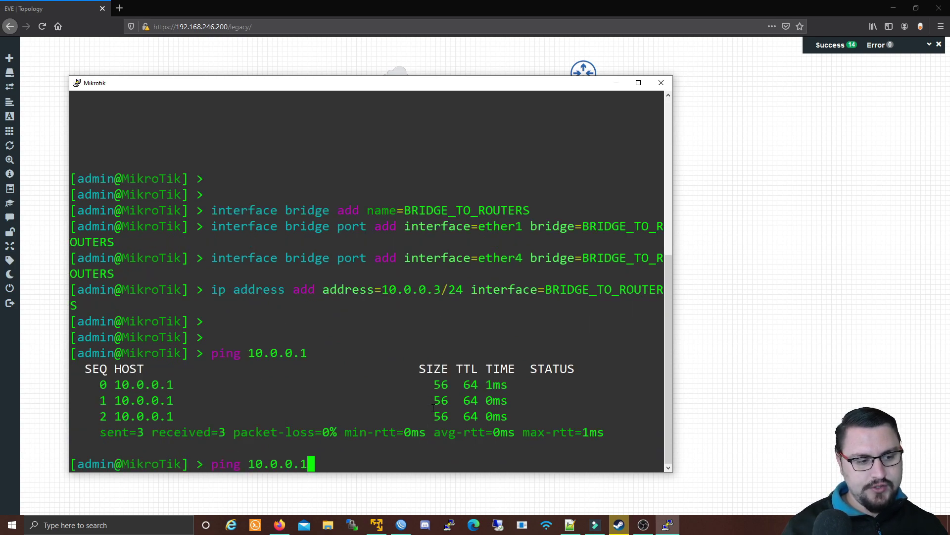
key(BackSpace)
text(2)
key(Return)
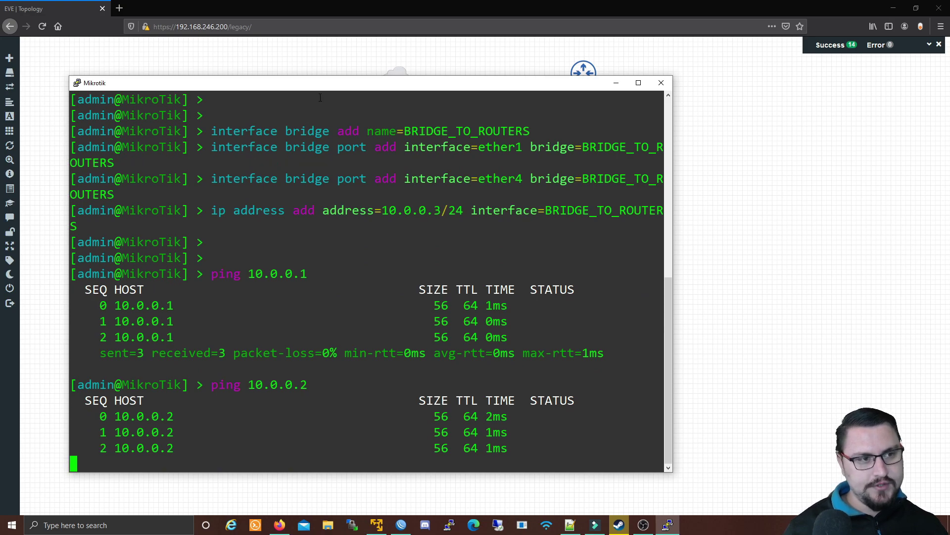
key(ctrl+c)
drag(322, 88, 258, 214)
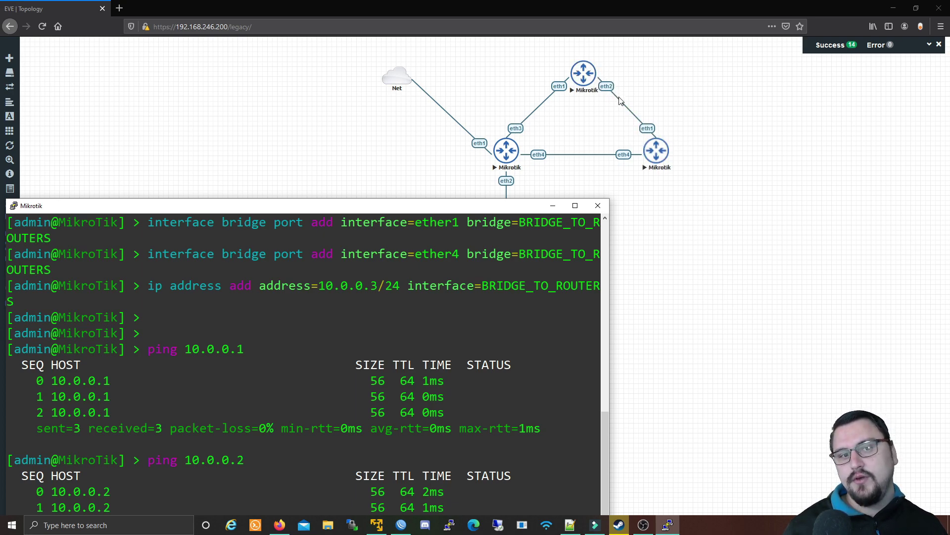
Suspend the eth2–eth1 link between top and right routers, then rerun ping 10.0.0.2
right_click(649, 129)
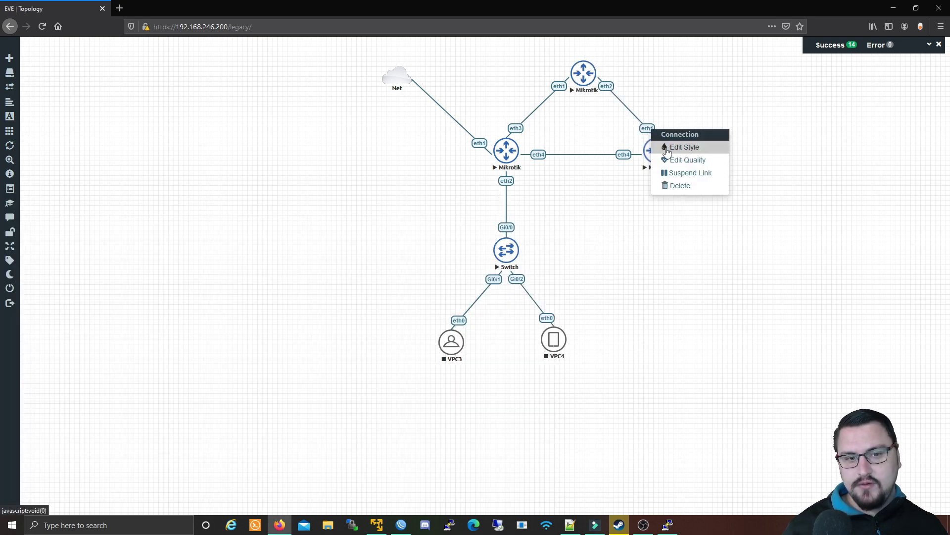
click(669, 173)
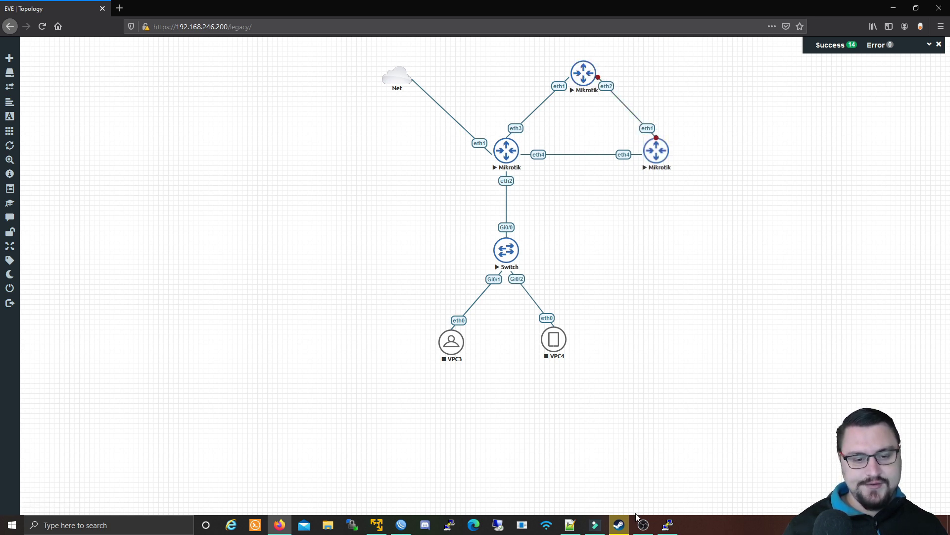
click(667, 525)
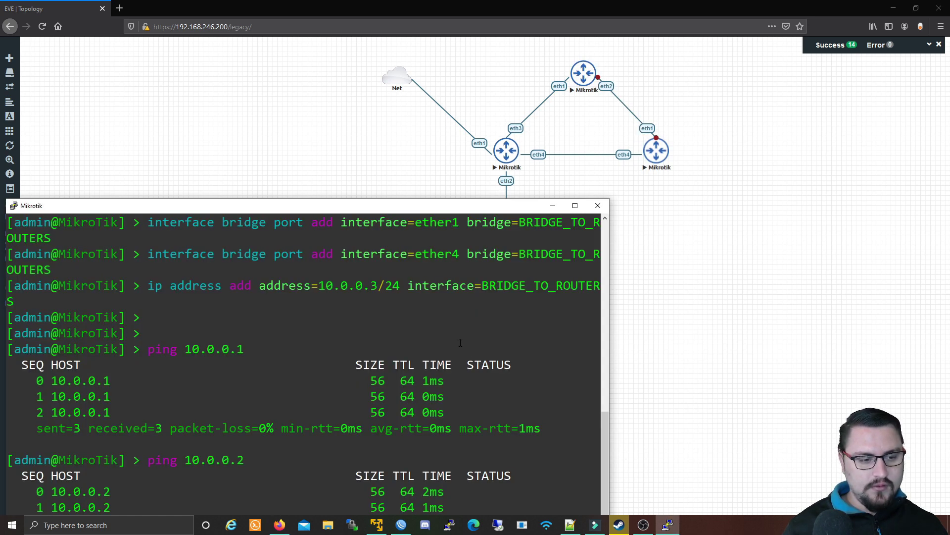
drag(389, 208, 407, 125)
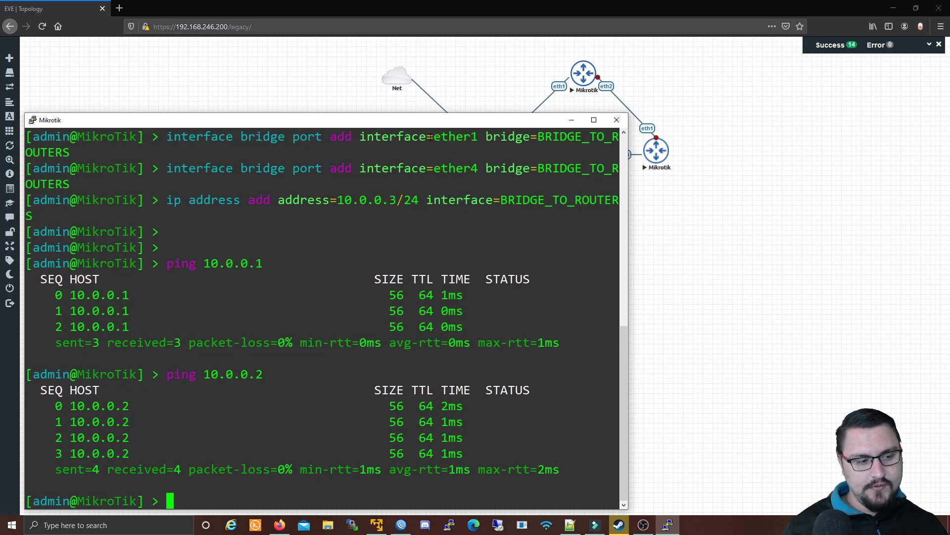
key(Up)
key(Return)
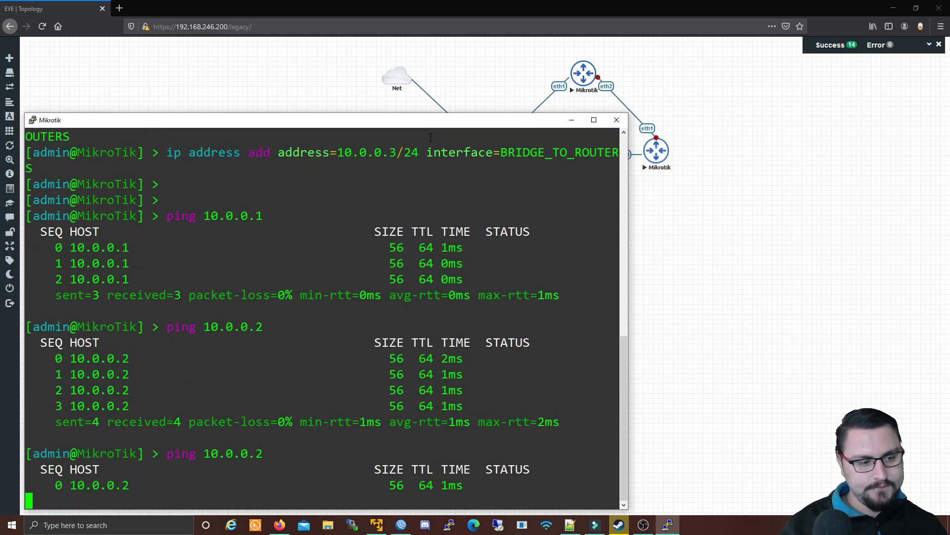
key(ctrl+c)
Minimize the console and resume the suspended eth2–eth1 link between top and right routers
click(571, 120)
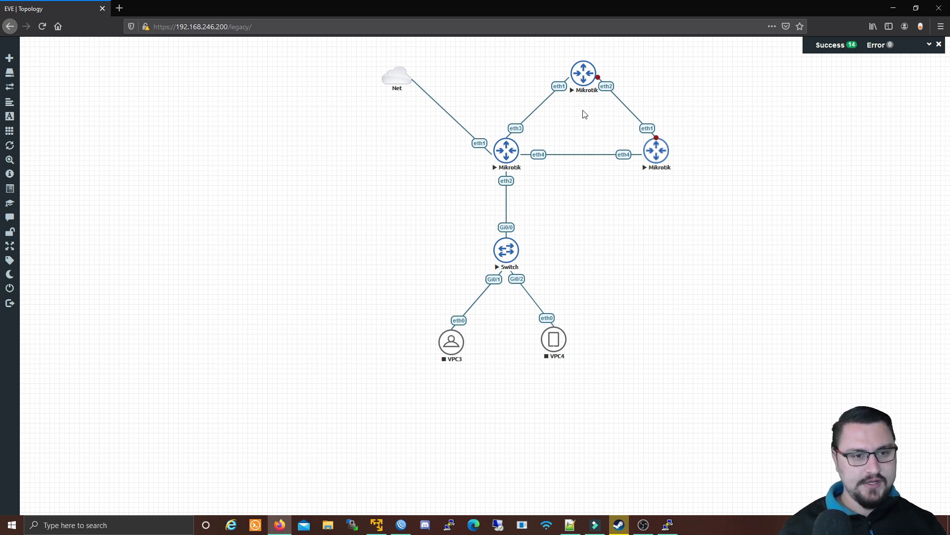
right_click(642, 124)
click(641, 125)
right_click(640, 117)
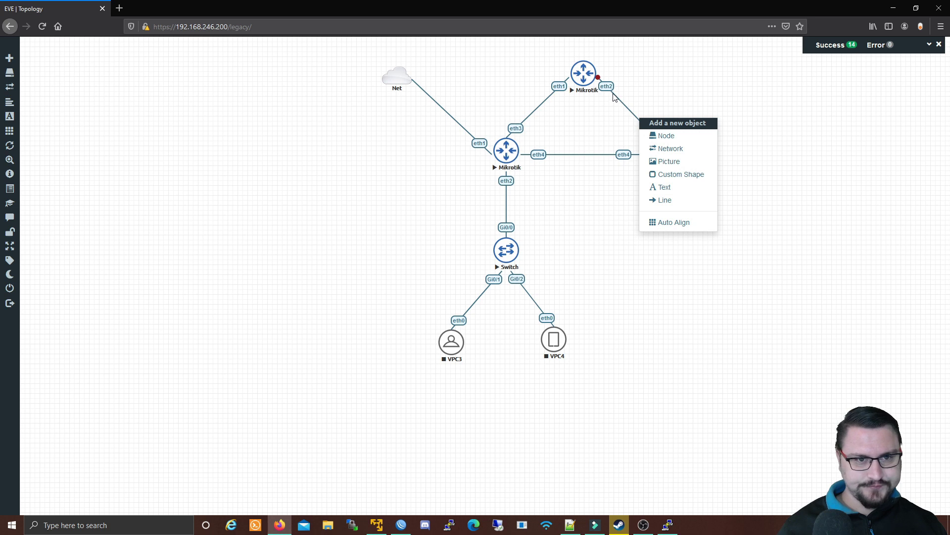
right_click(614, 91)
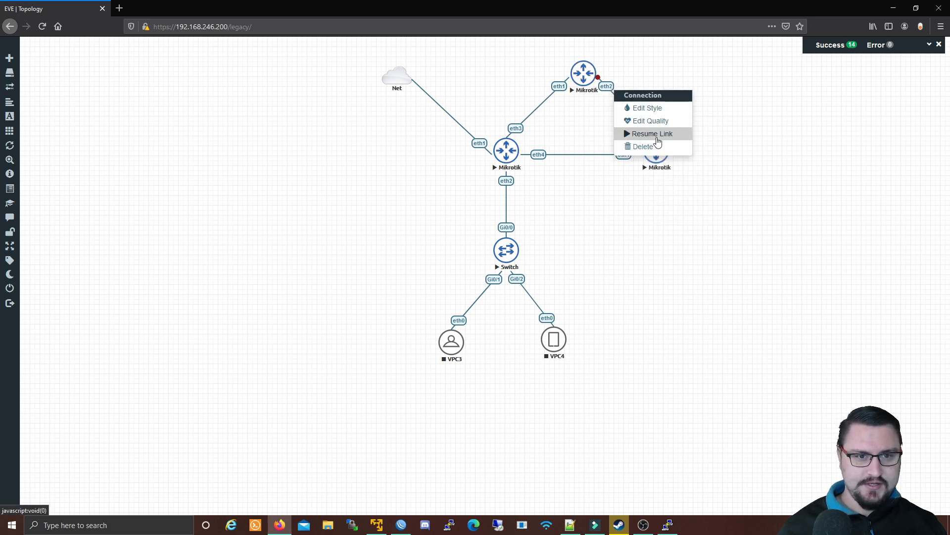
click(649, 134)
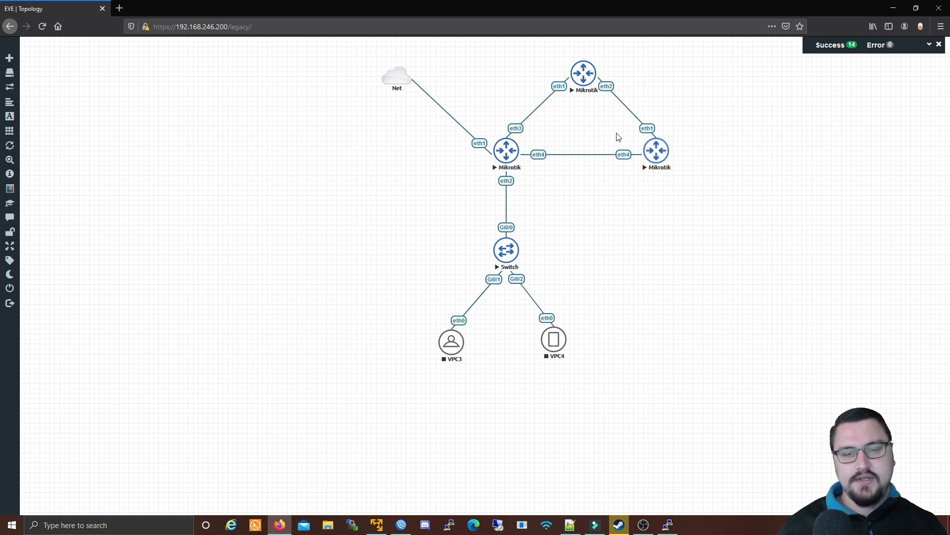
click(656, 146)
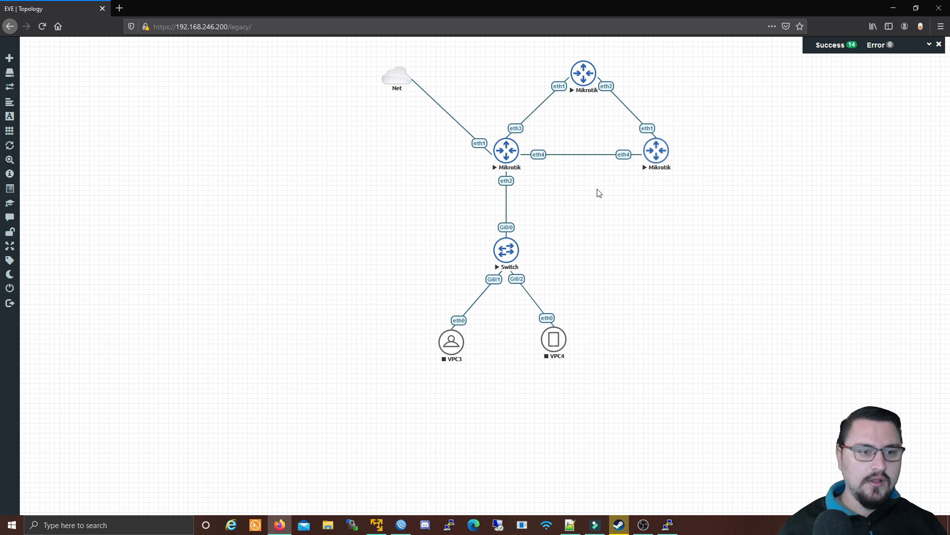